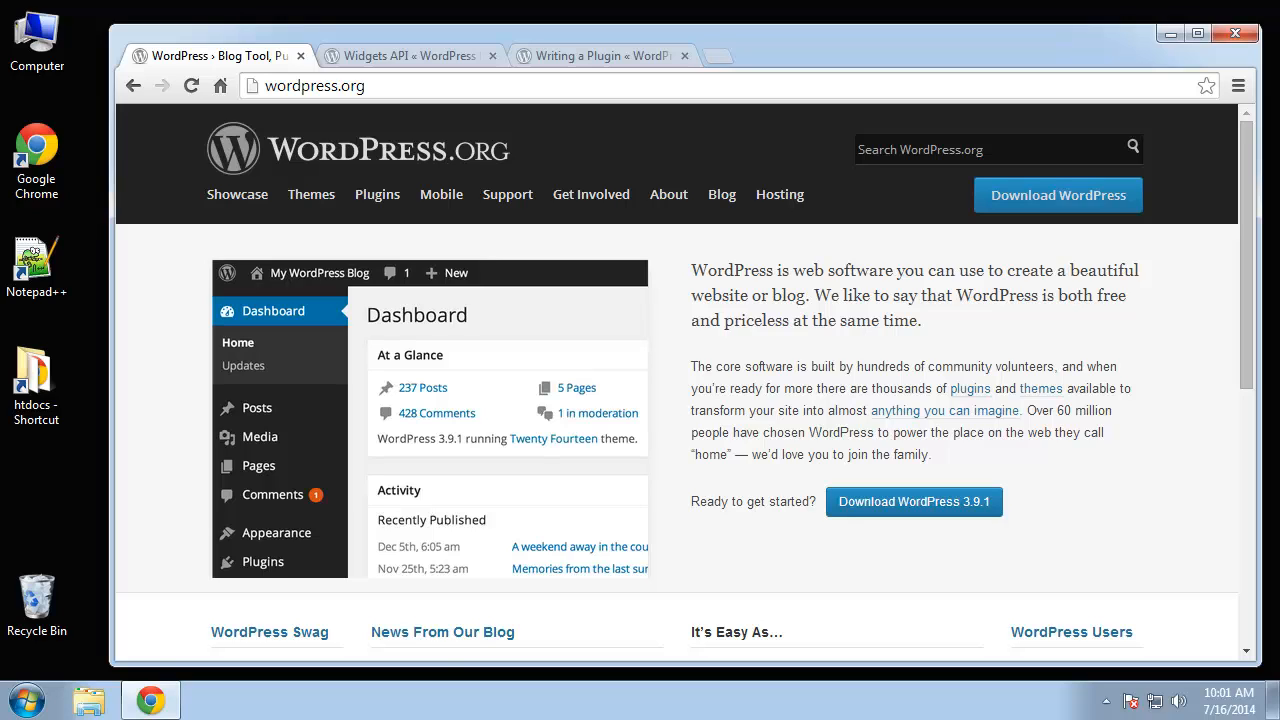
# - Browse the Widgets API and Writing a Plugin documentation pages, then return to the WordPress.org home page
pyautogui.click(394, 49)
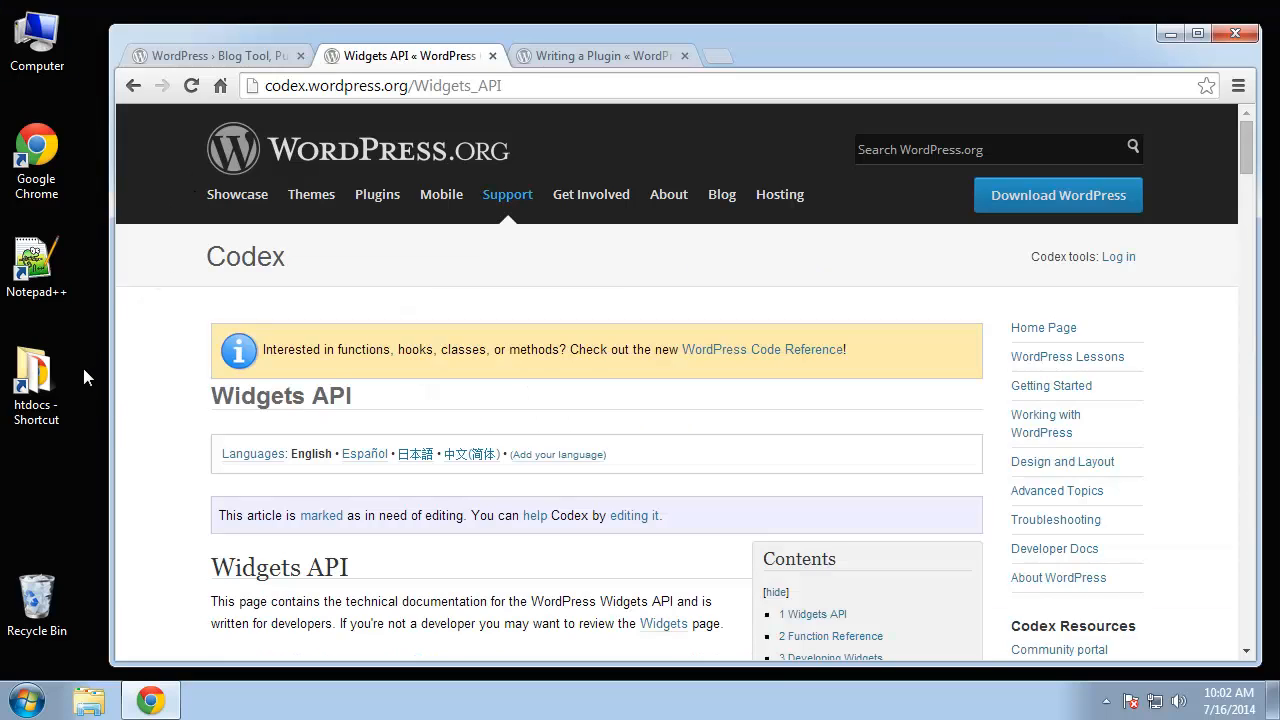
pyautogui.click(597, 57)
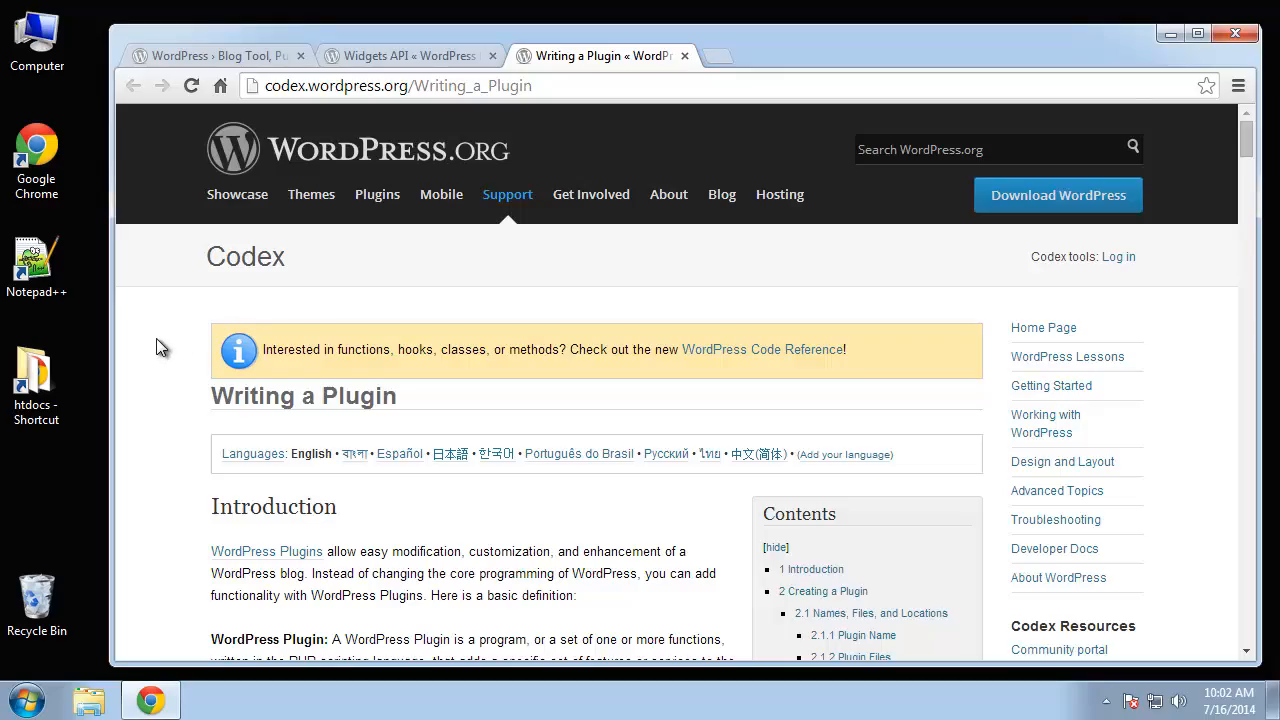
pyautogui.scroll(-15, 157, 346)
pyautogui.scroll(-15, 156, 338)
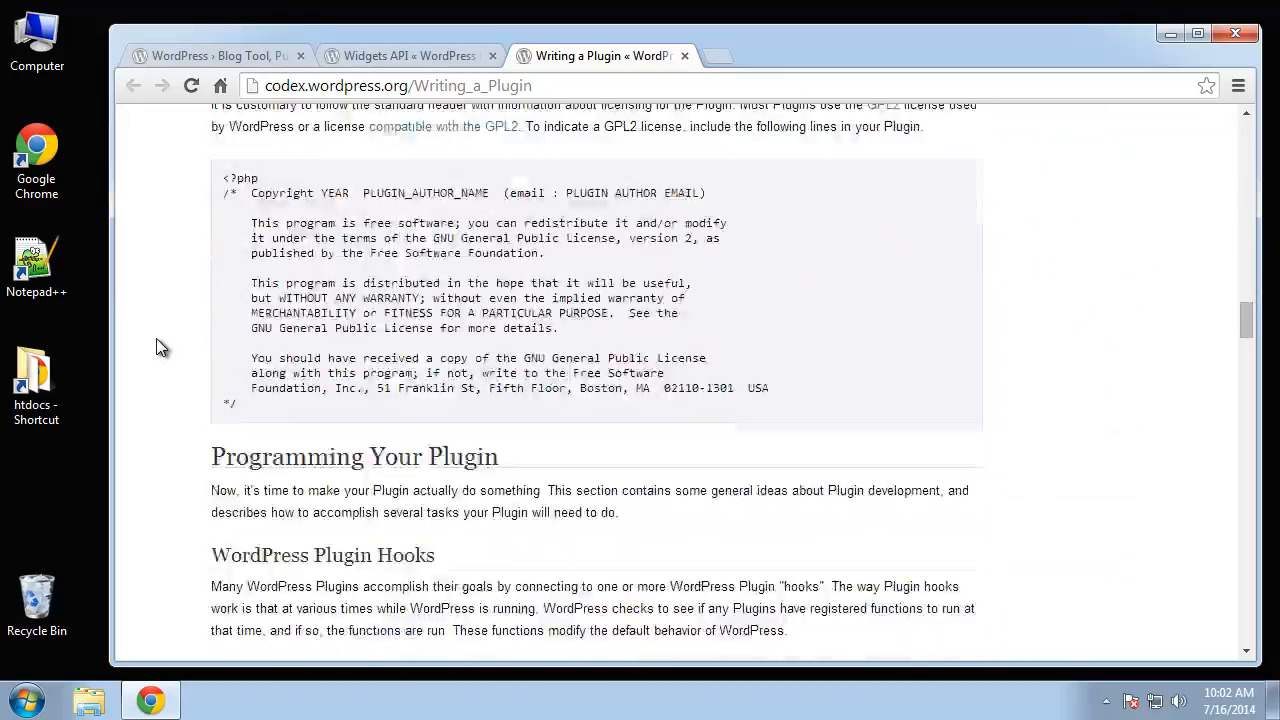
pyautogui.scroll(2, 156, 338)
pyautogui.scroll(20, 158, 334)
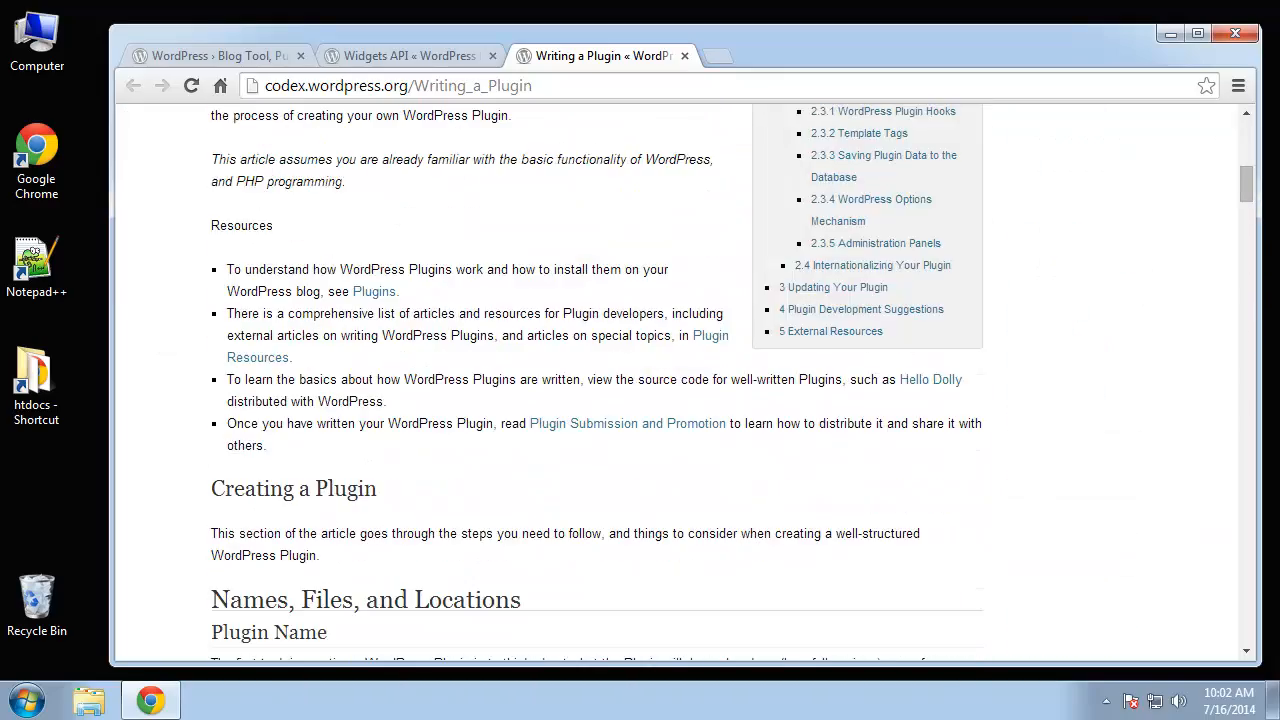
pyautogui.click(373, 55)
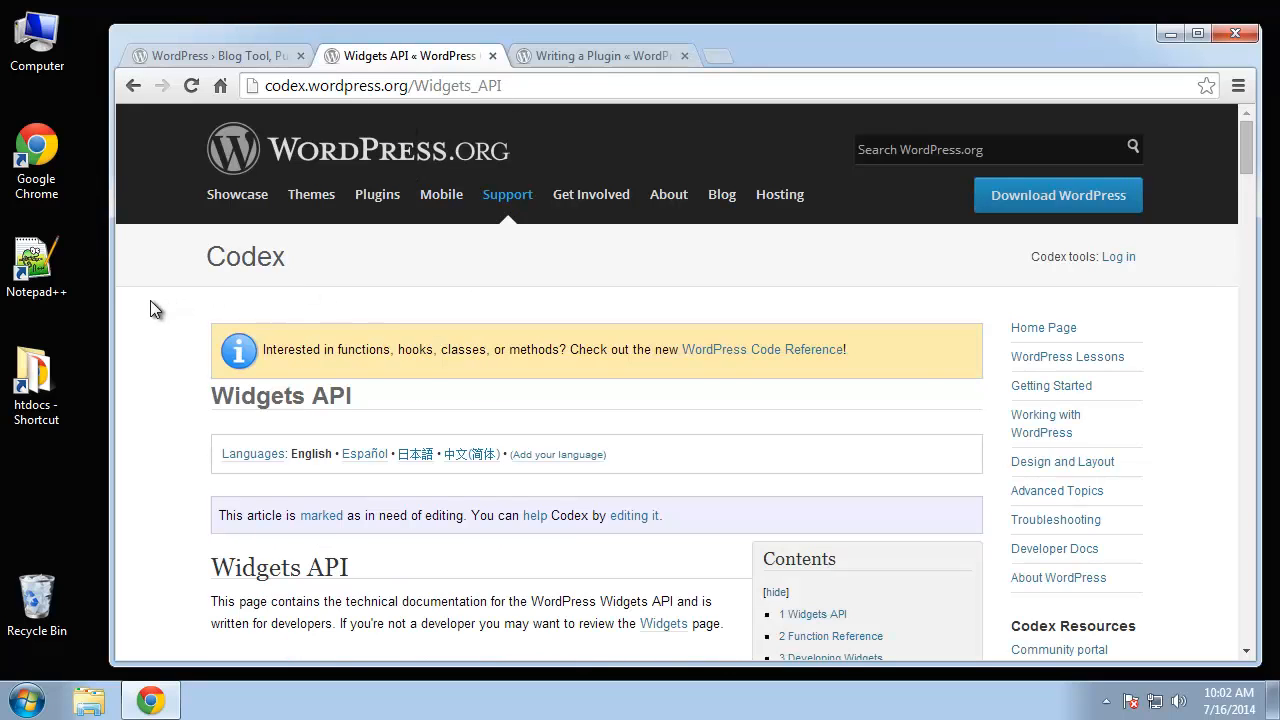
pyautogui.scroll(-12, 152, 302)
pyautogui.scroll(3, 153, 299)
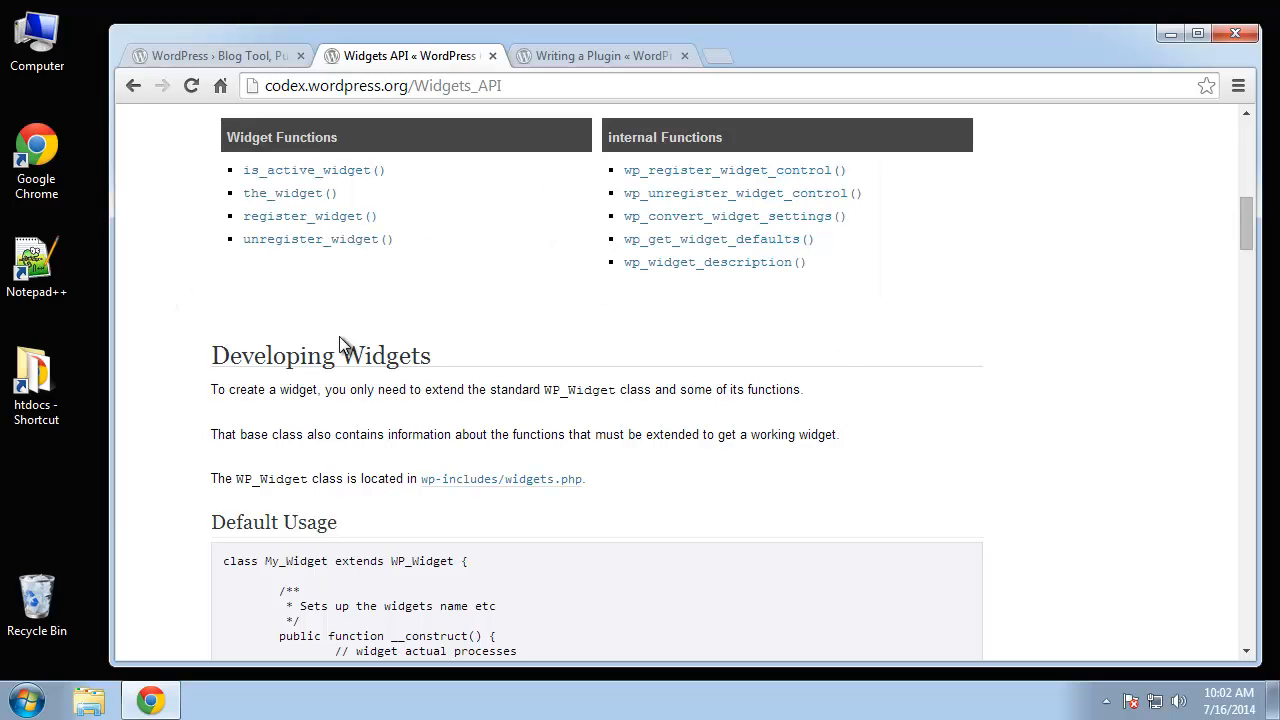
pyautogui.click(191, 53)
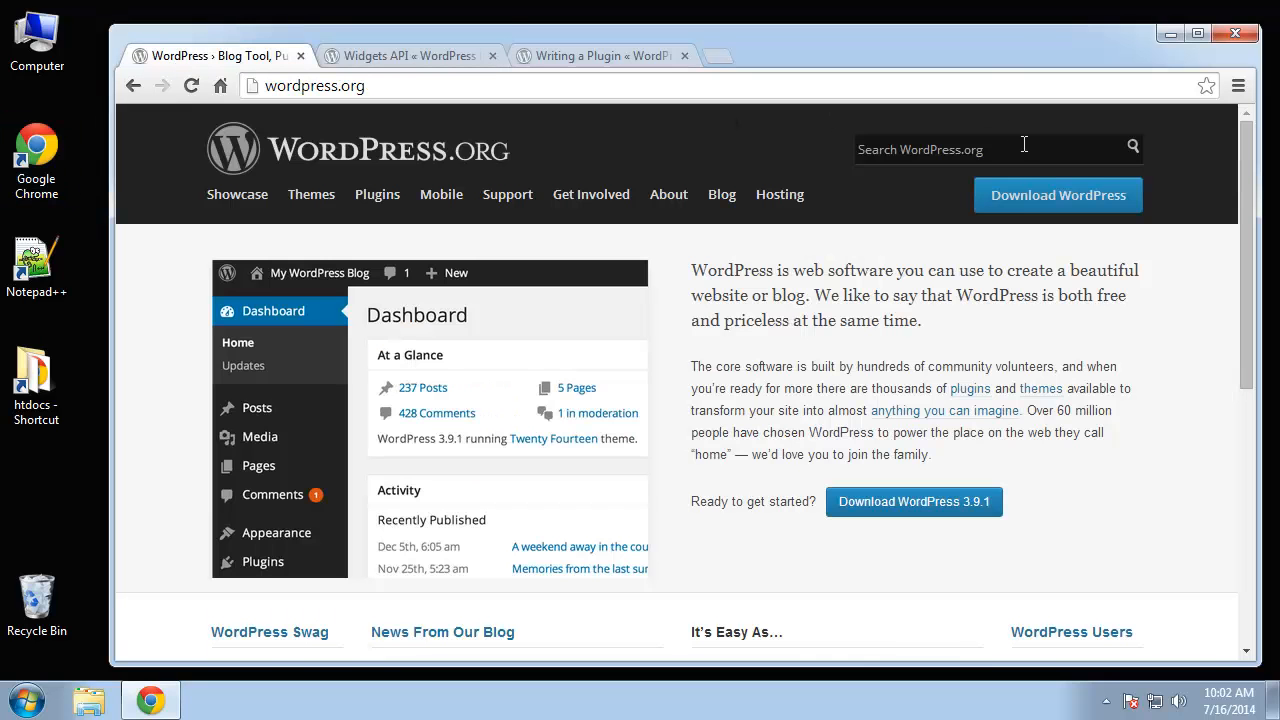
# - Download the WordPress 3.9.1 zip from the Download page and open a new browser tab
pyautogui.click(1063, 200)
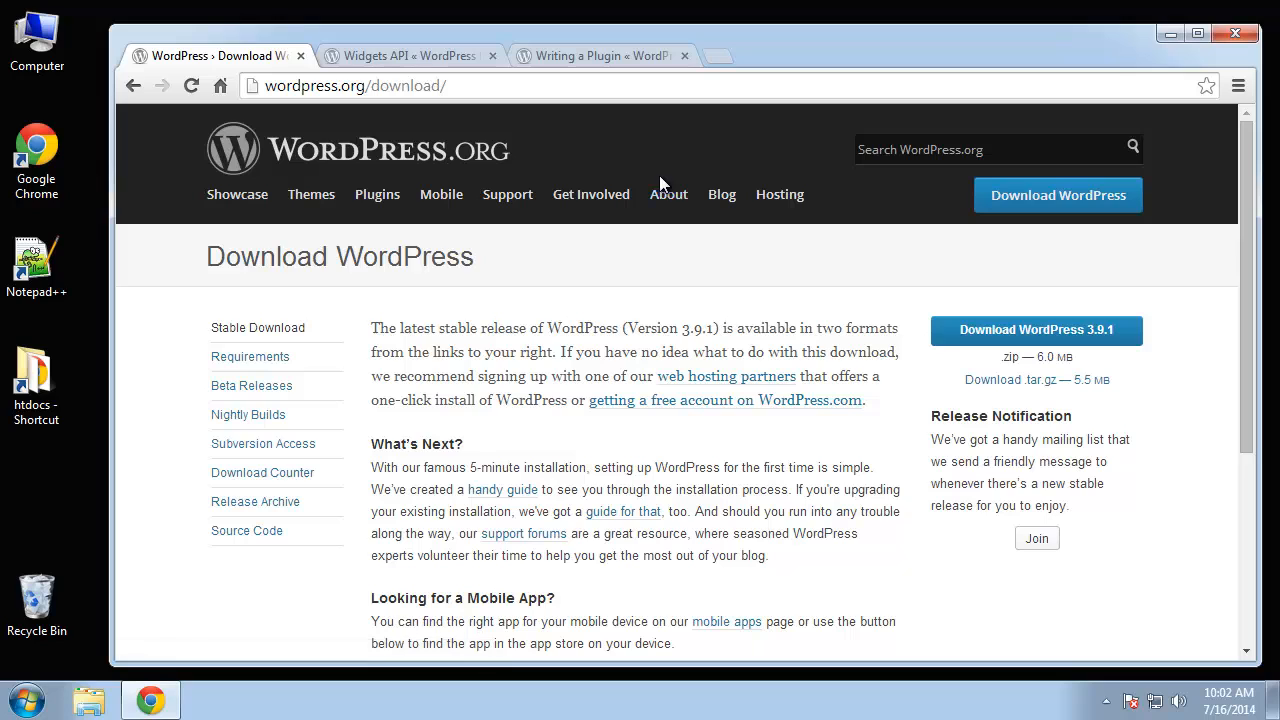
pyautogui.click(1040, 336)
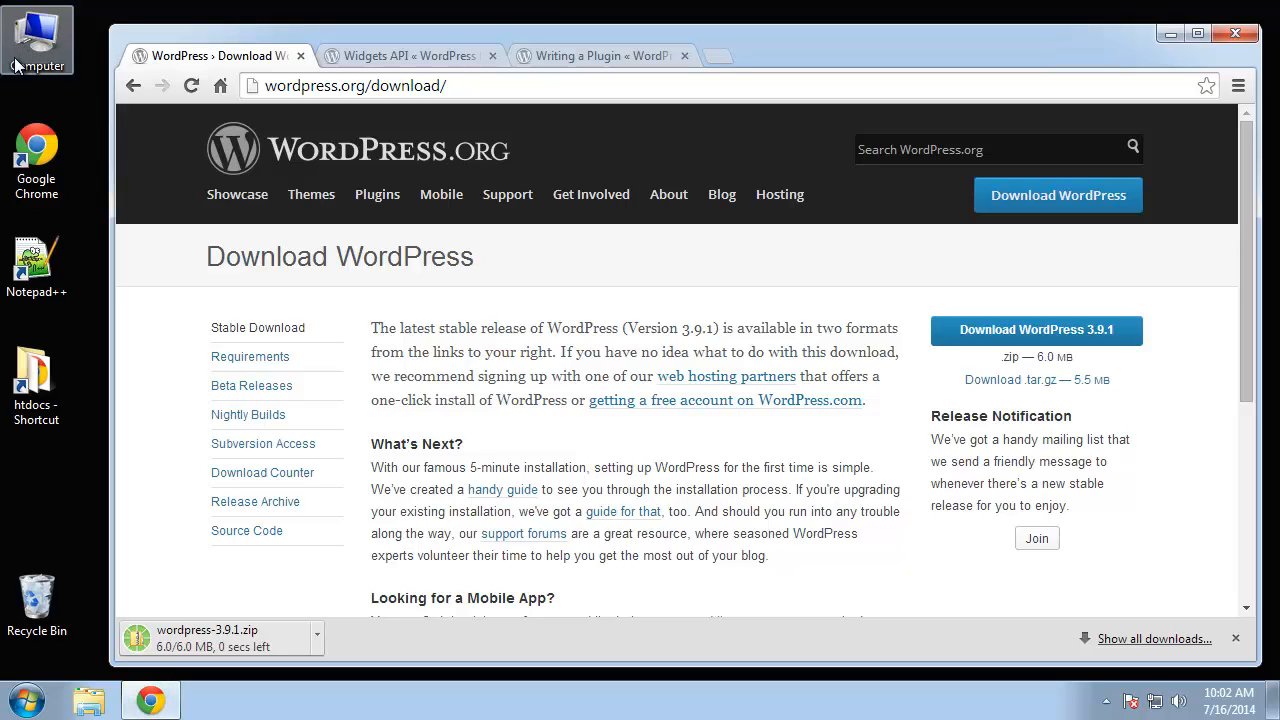
pyautogui.click(719, 57)
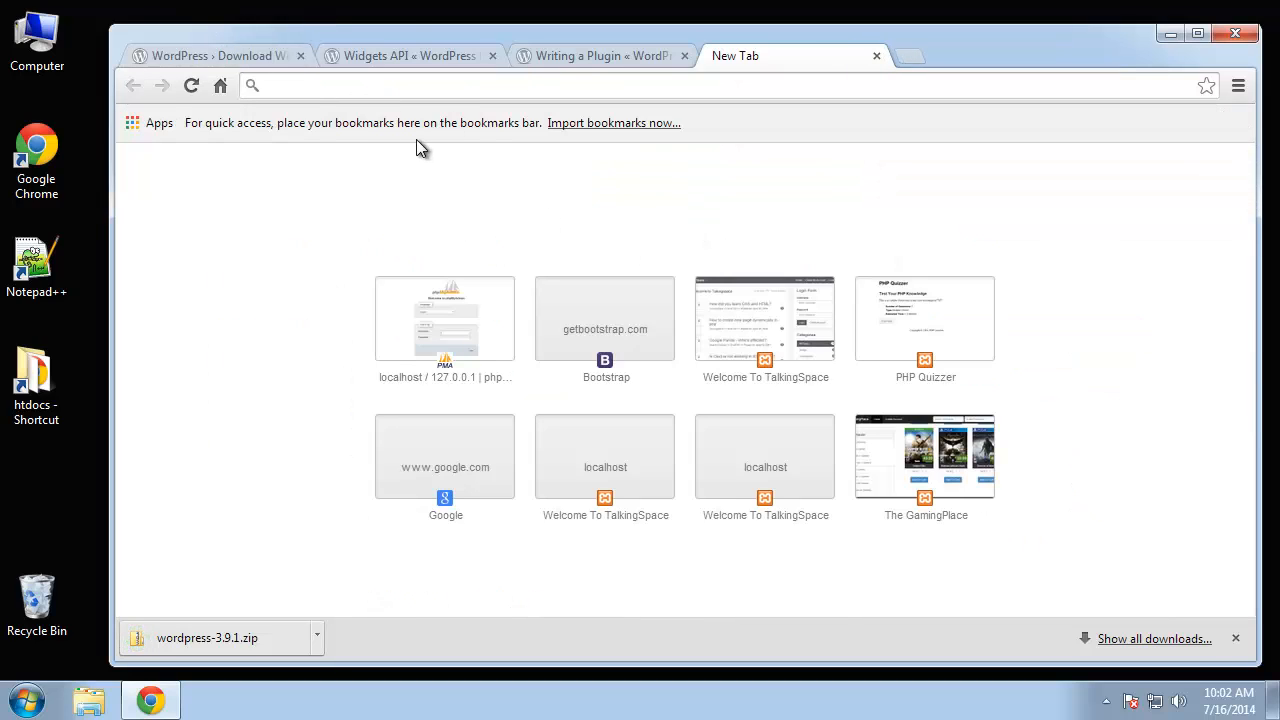
# - Log in to phpMyAdmin at localhost/phpmyadmin with the server password and open the Databases list
pyautogui.write('localhost')
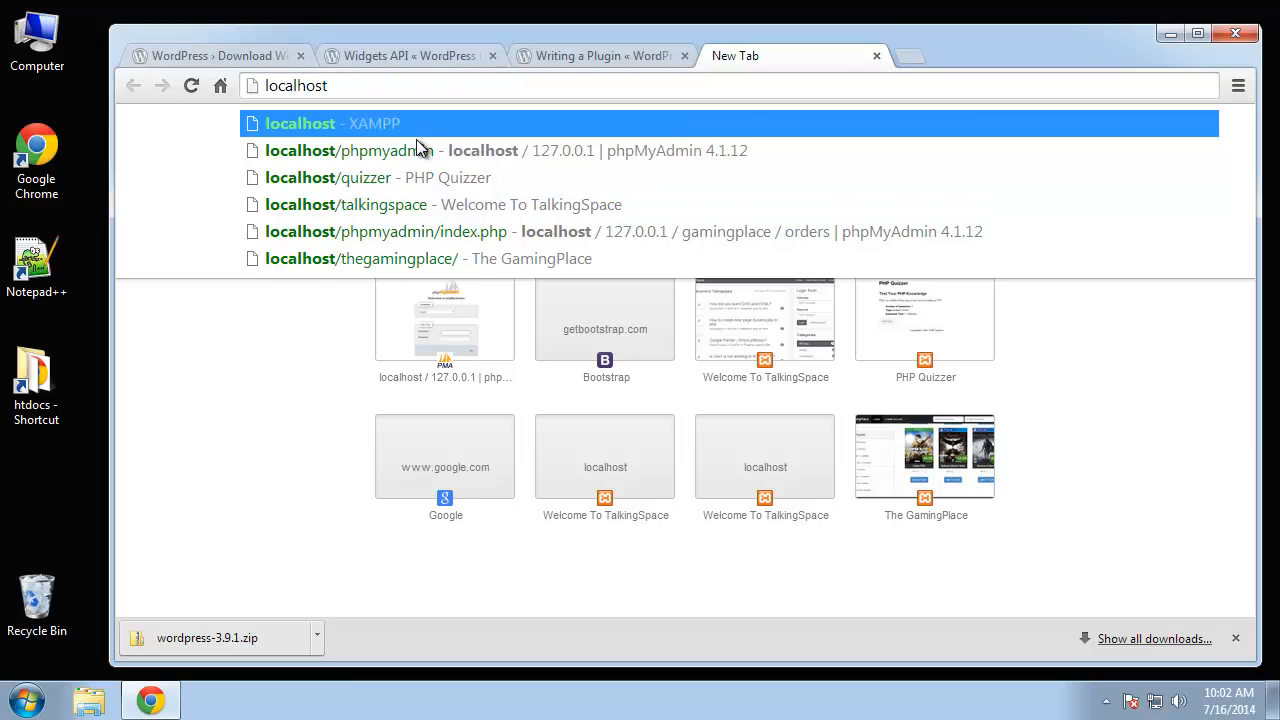
pyautogui.write('/php')
pyautogui.press('Return')
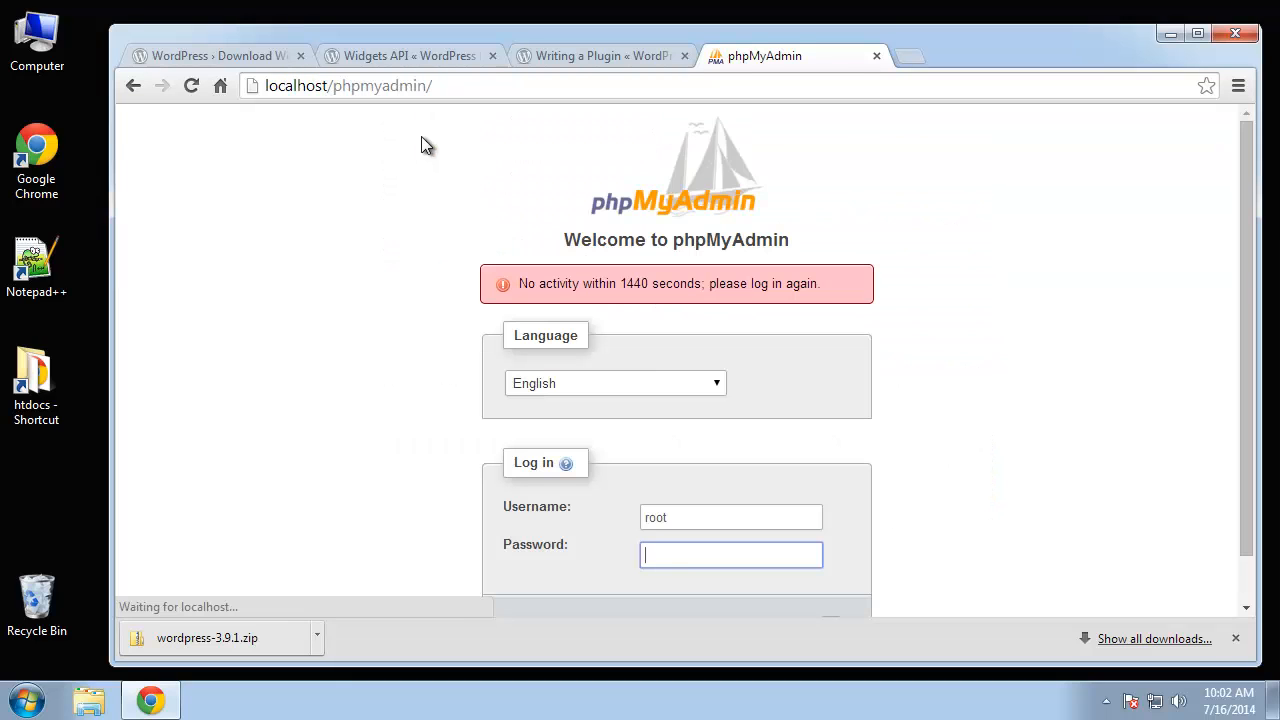
pyautogui.write('••')
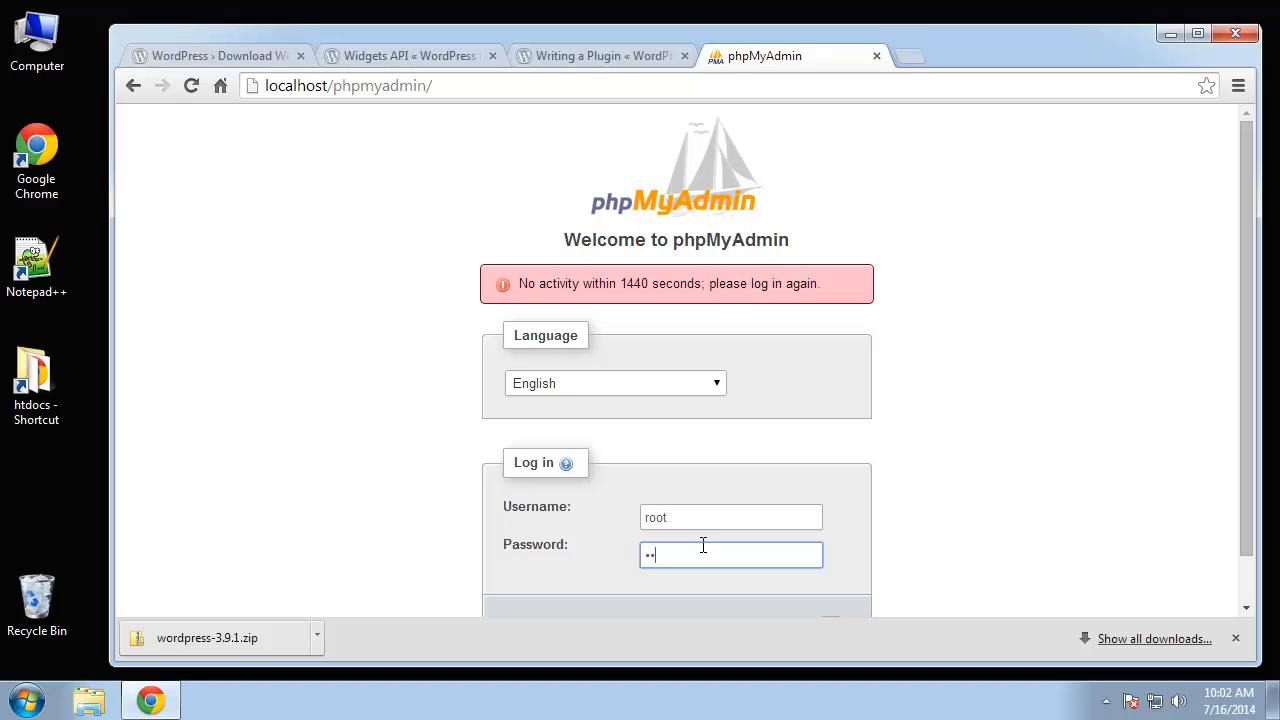
pyautogui.write('••••••')
pyautogui.scroll(-1, 1030, 410)
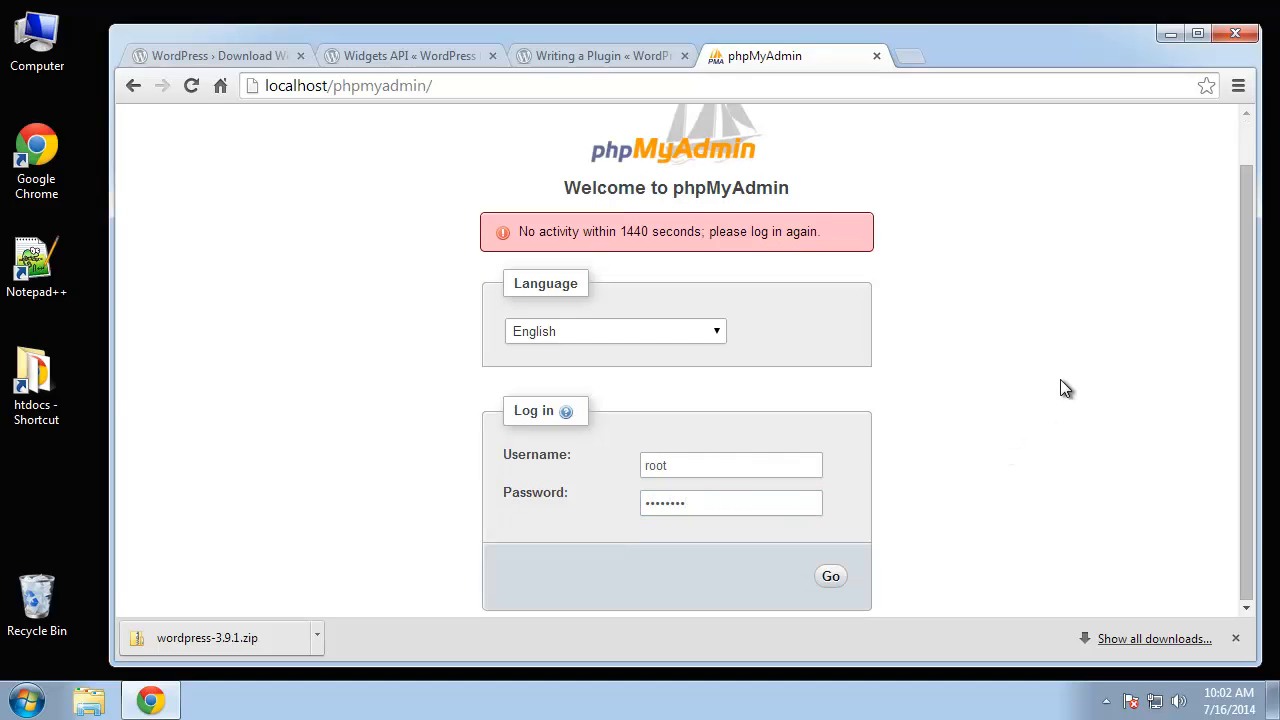
pyautogui.click(830, 580)
pyautogui.click(415, 186)
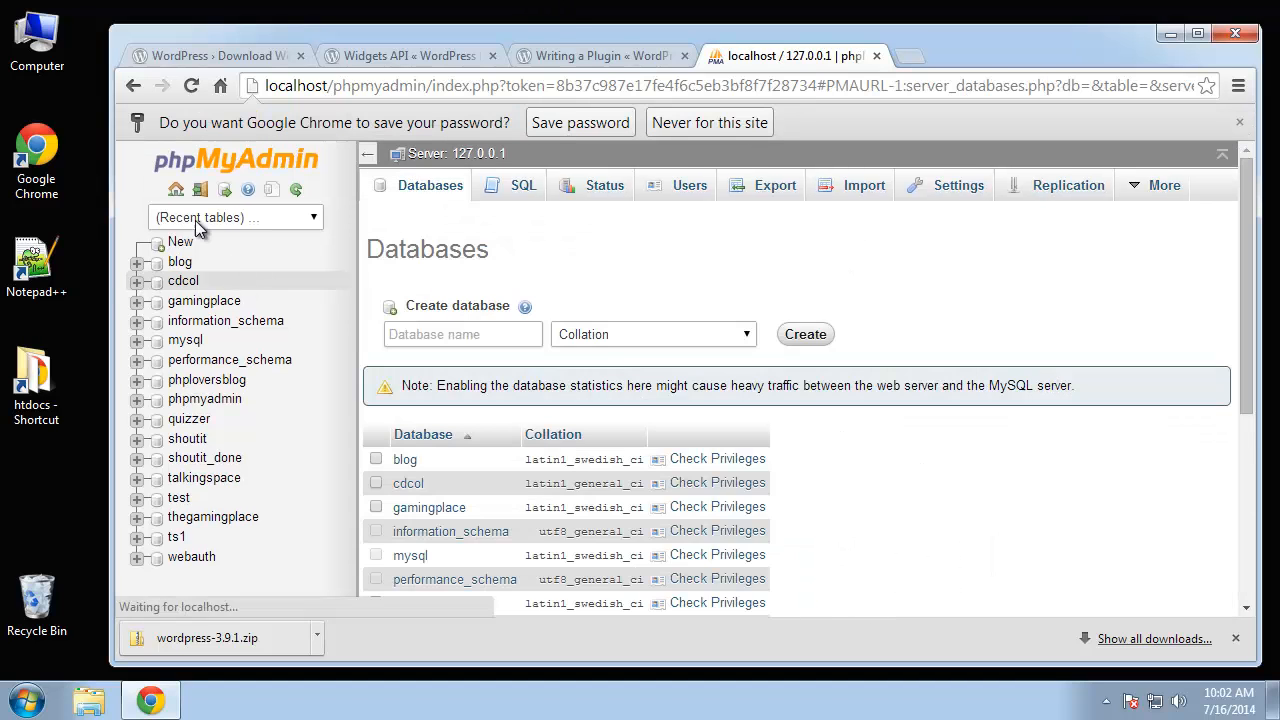
pyautogui.click(405, 331)
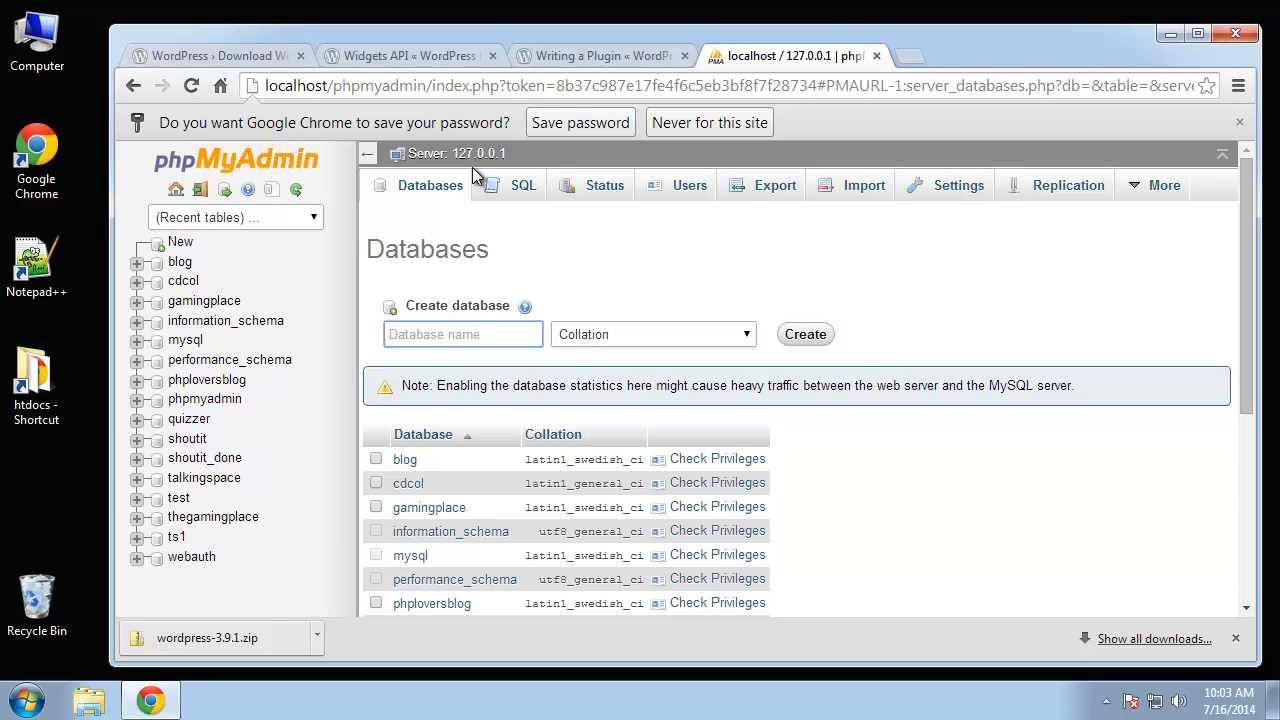
# - Create the newtek database, open its empty structure page, then open the htdocs folder
pyautogui.write('newtek')
pyautogui.click(963, 263)
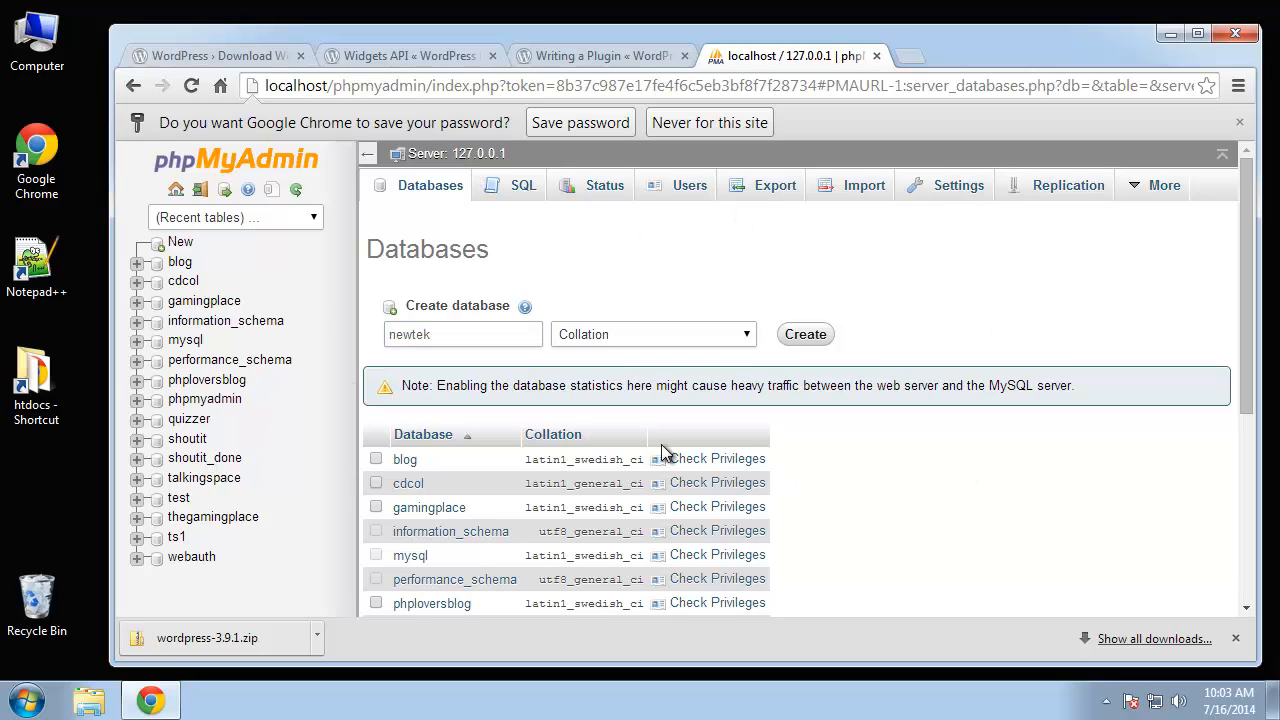
pyautogui.click(811, 337)
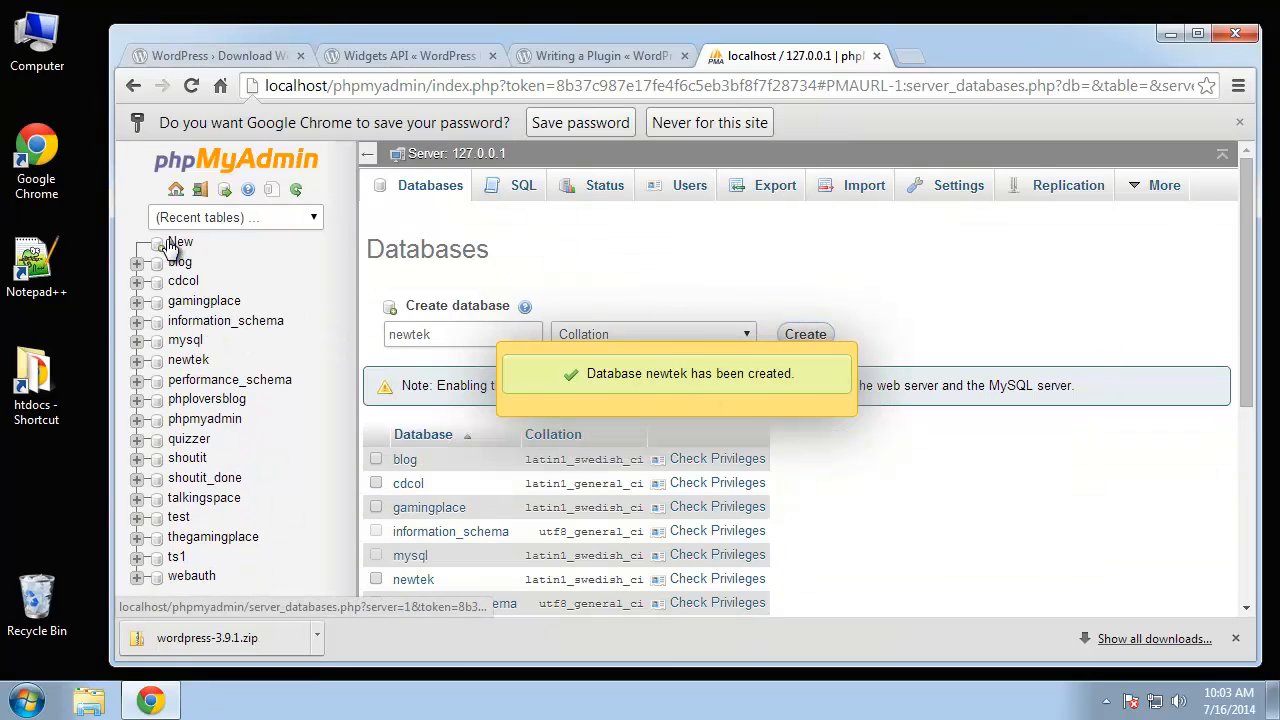
pyautogui.click(177, 365)
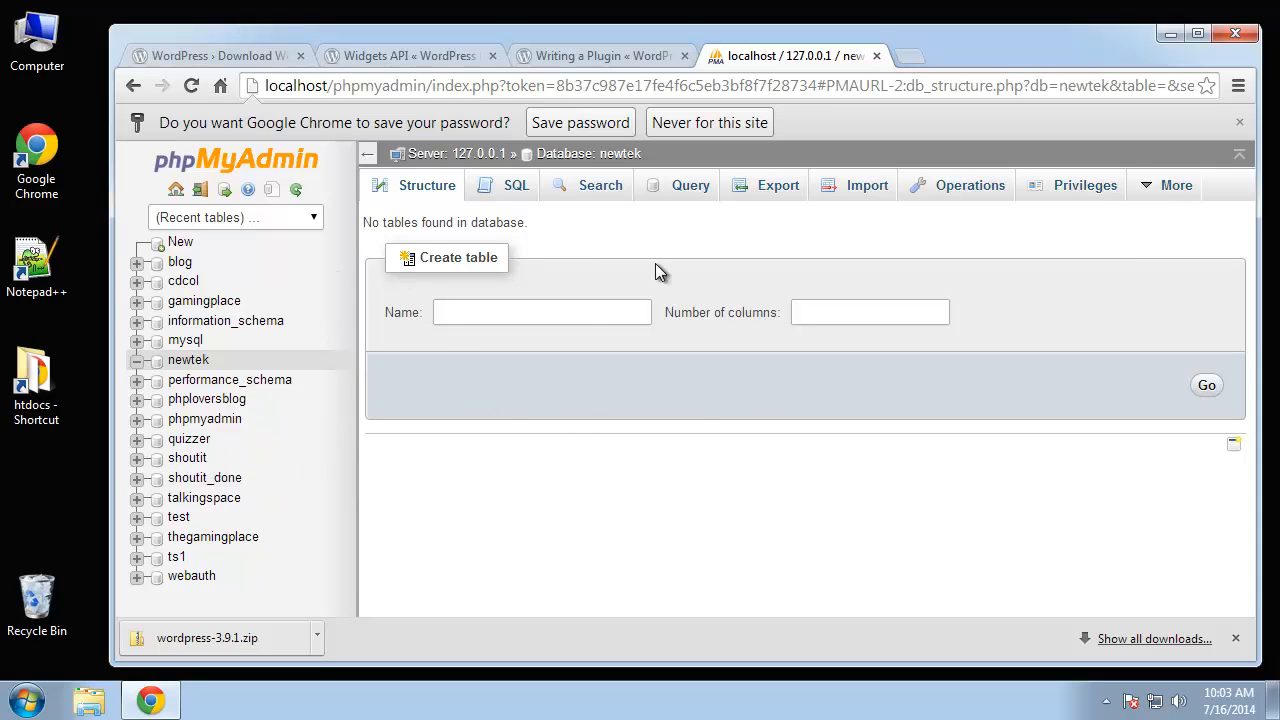
pyautogui.doubleClick(33, 378)
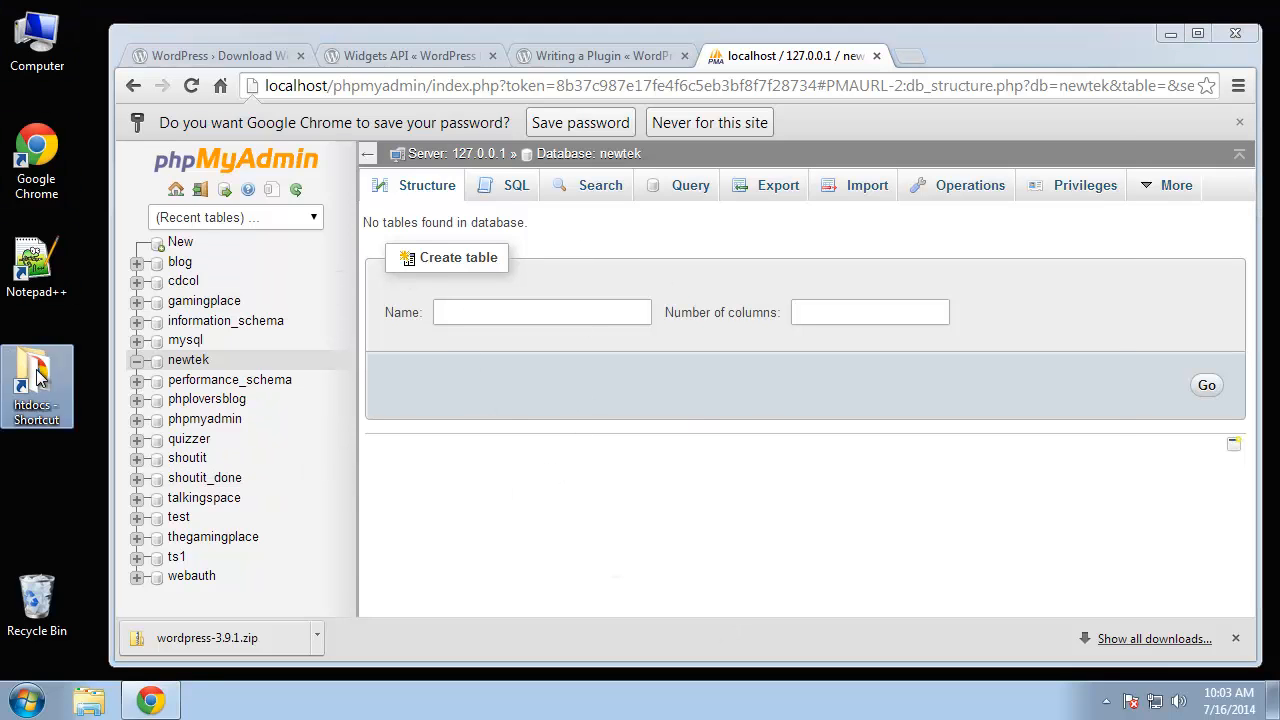
# - Create a new folder named newtek in htdocs and open it
pyautogui.scroll(-4, 749, 343)
pyautogui.scroll(4, 763, 354)
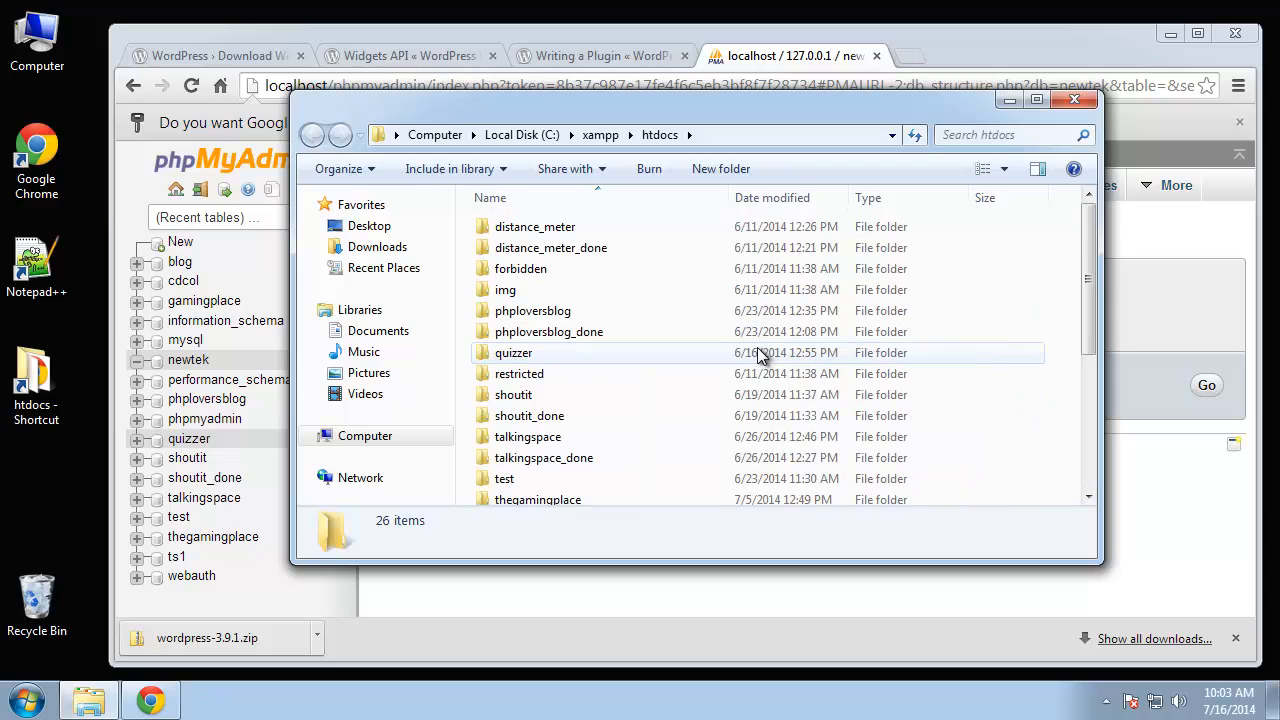
pyautogui.scroll(-2, 600, 350)
pyautogui.click(749, 493)
pyautogui.rightClick(749, 493)
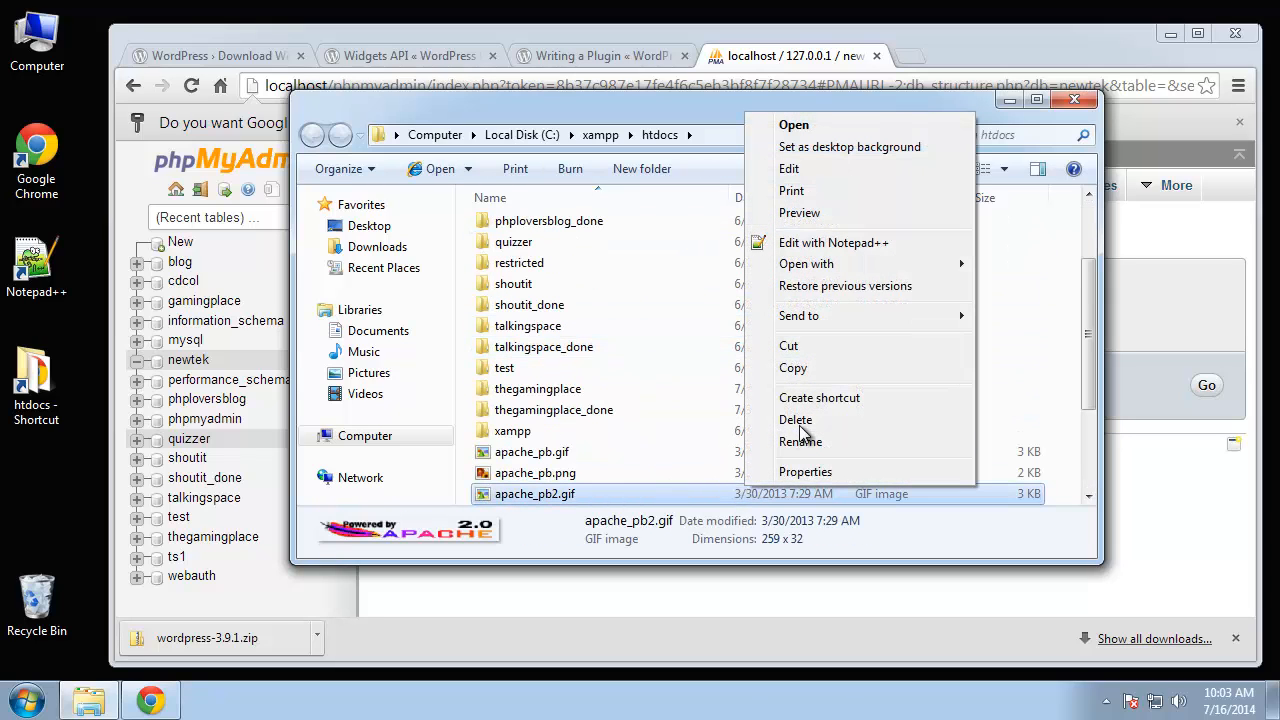
pyautogui.rightClick(1050, 430)
pyautogui.moveTo(1080, 381)
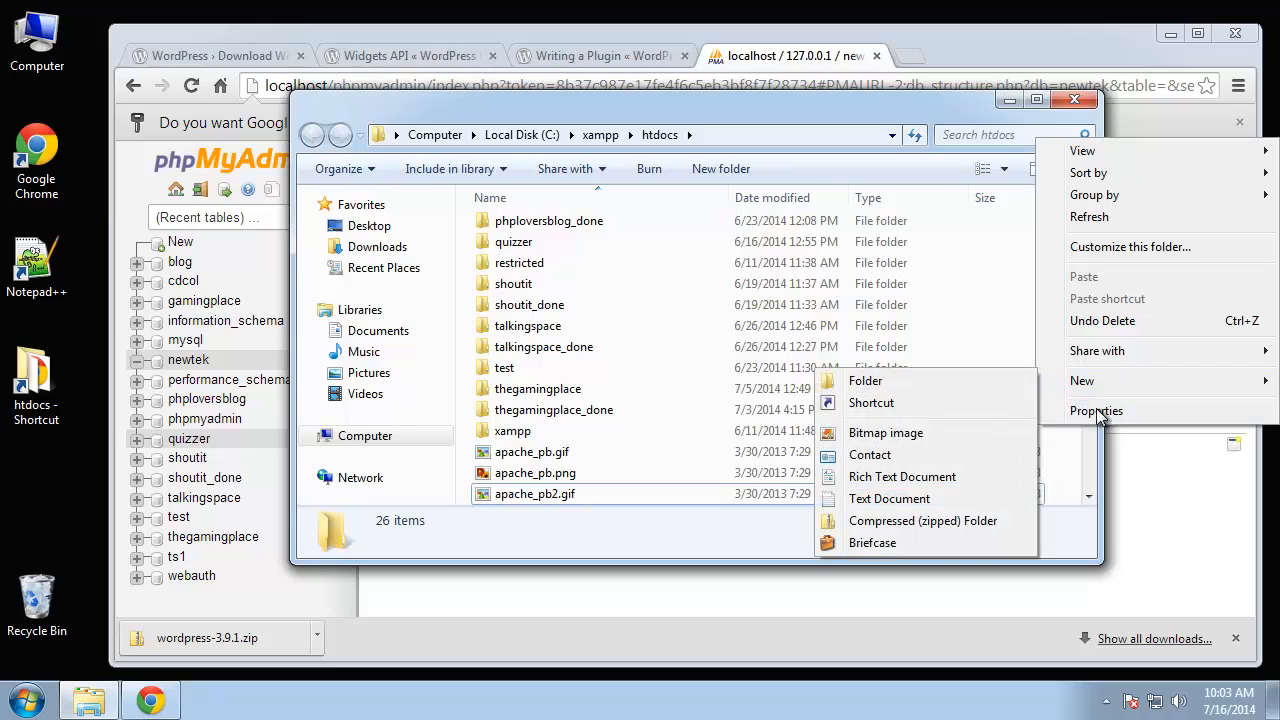
pyautogui.click(964, 381)
pyautogui.write('new')
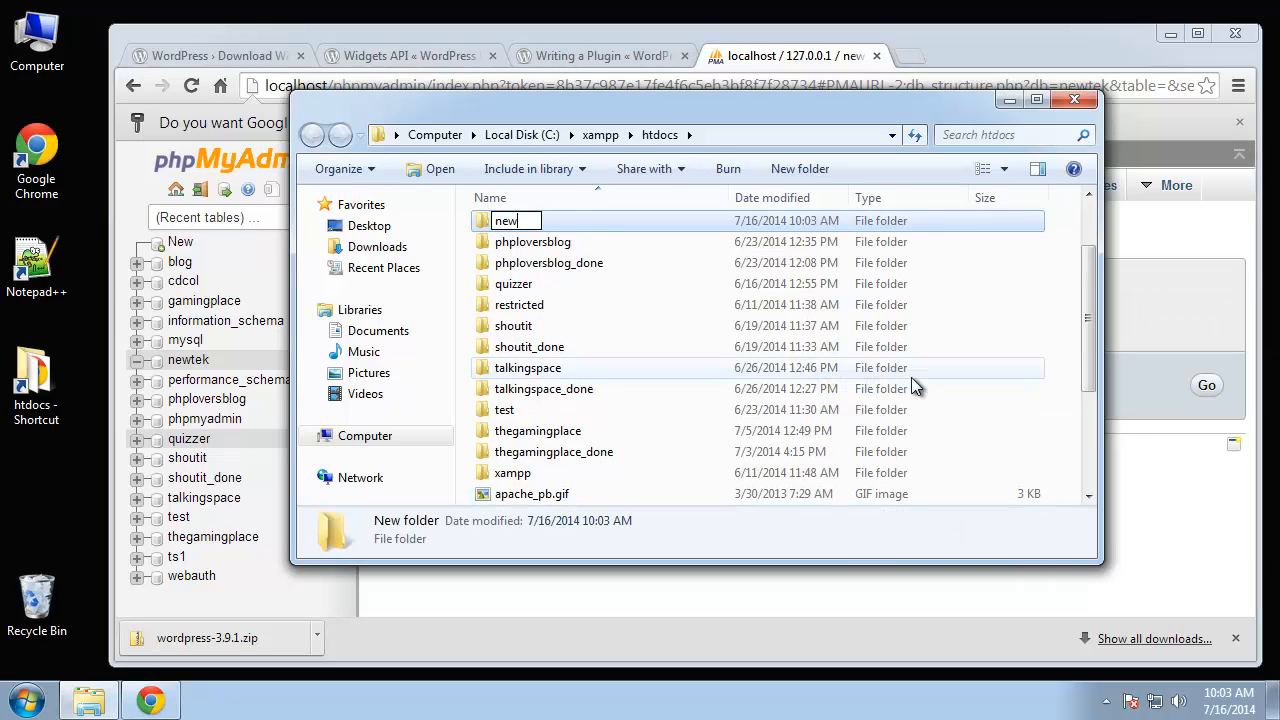
pyautogui.write('tek')
pyautogui.press('Return')
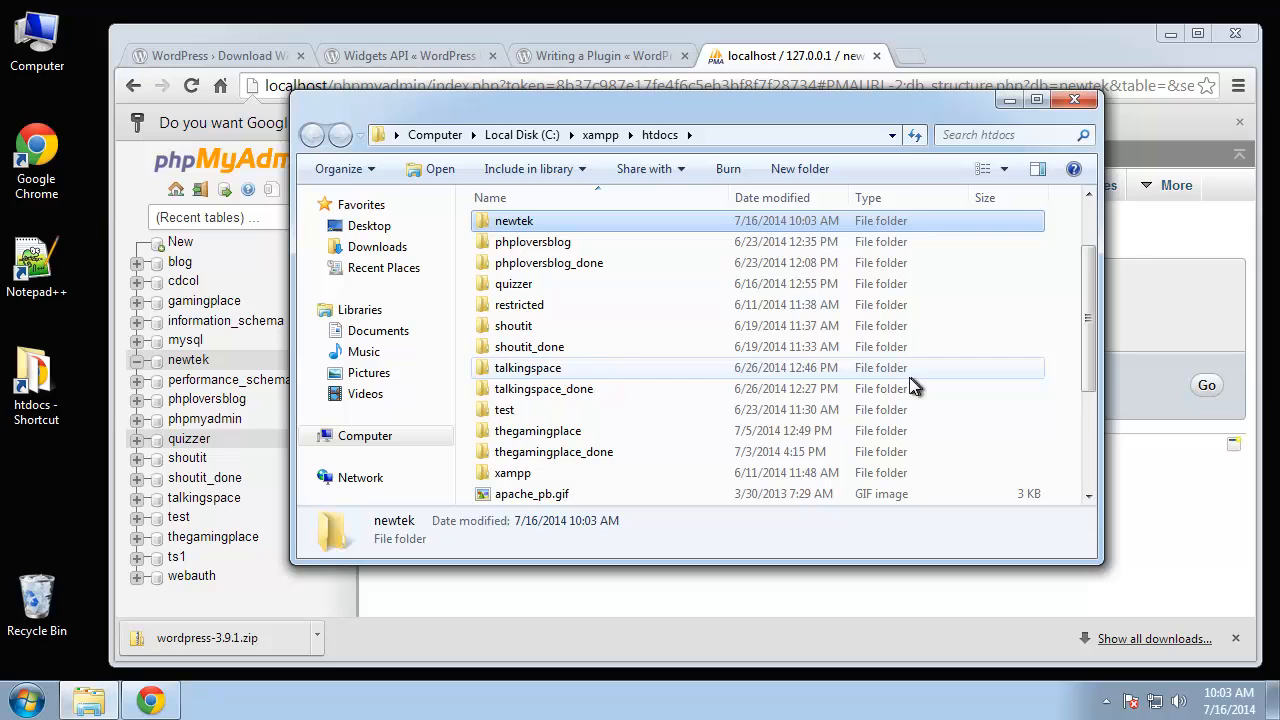
pyautogui.doubleClick(535, 220)
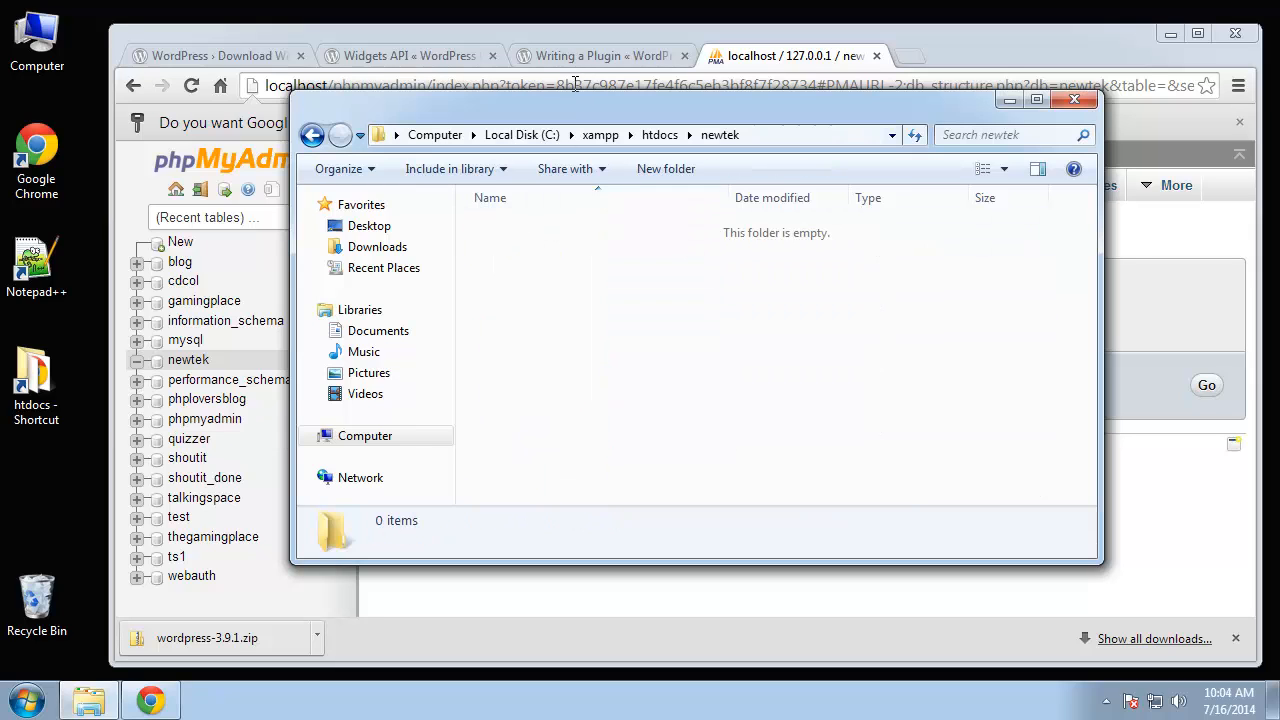
# - Open the downloaded zip's wordpress folder beside it and select all 19 WordPress files
pyautogui.moveTo(564, 107); pyautogui.dragTo(681, 30)
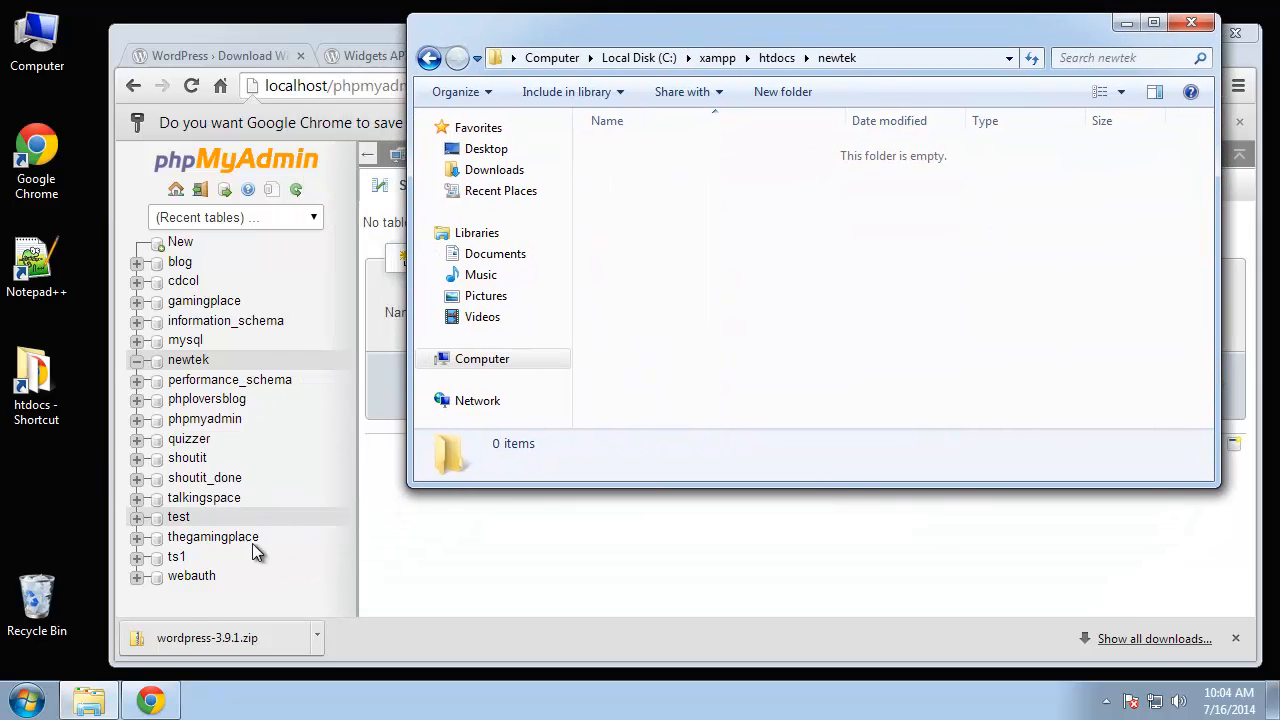
pyautogui.click(264, 636)
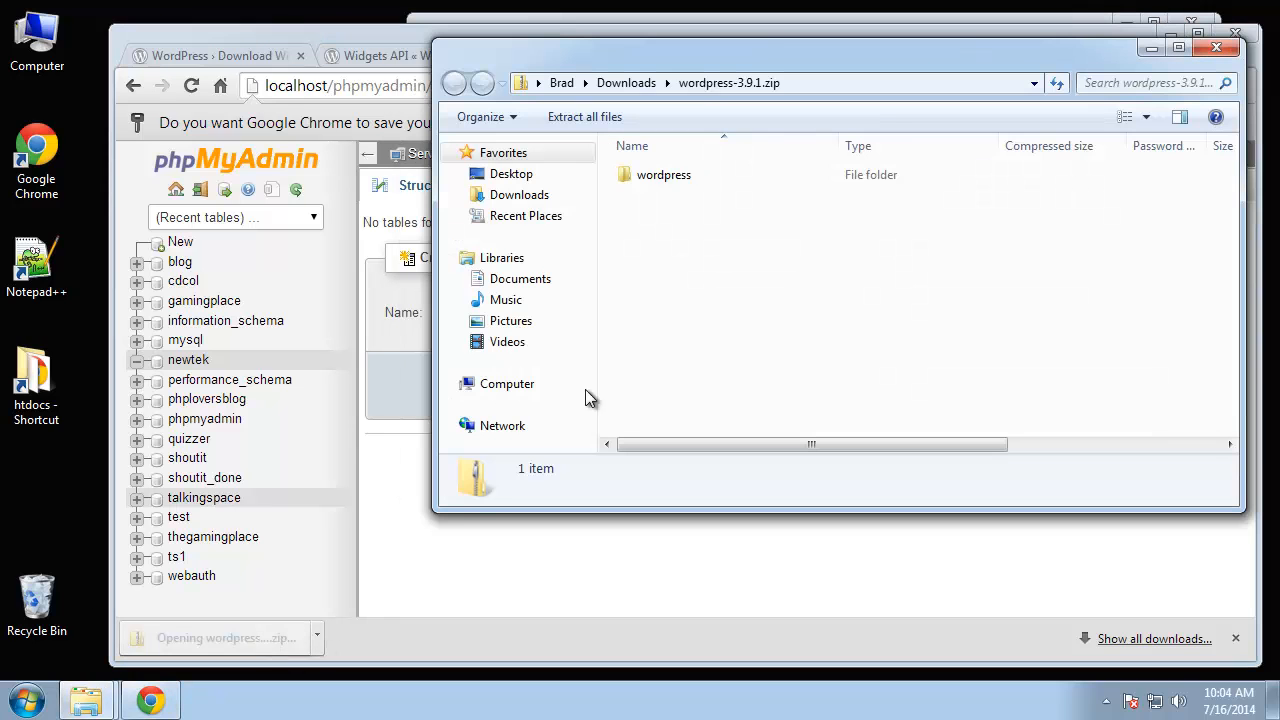
pyautogui.moveTo(691, 58); pyautogui.dragTo(309, 145)
pyautogui.click(555, 30)
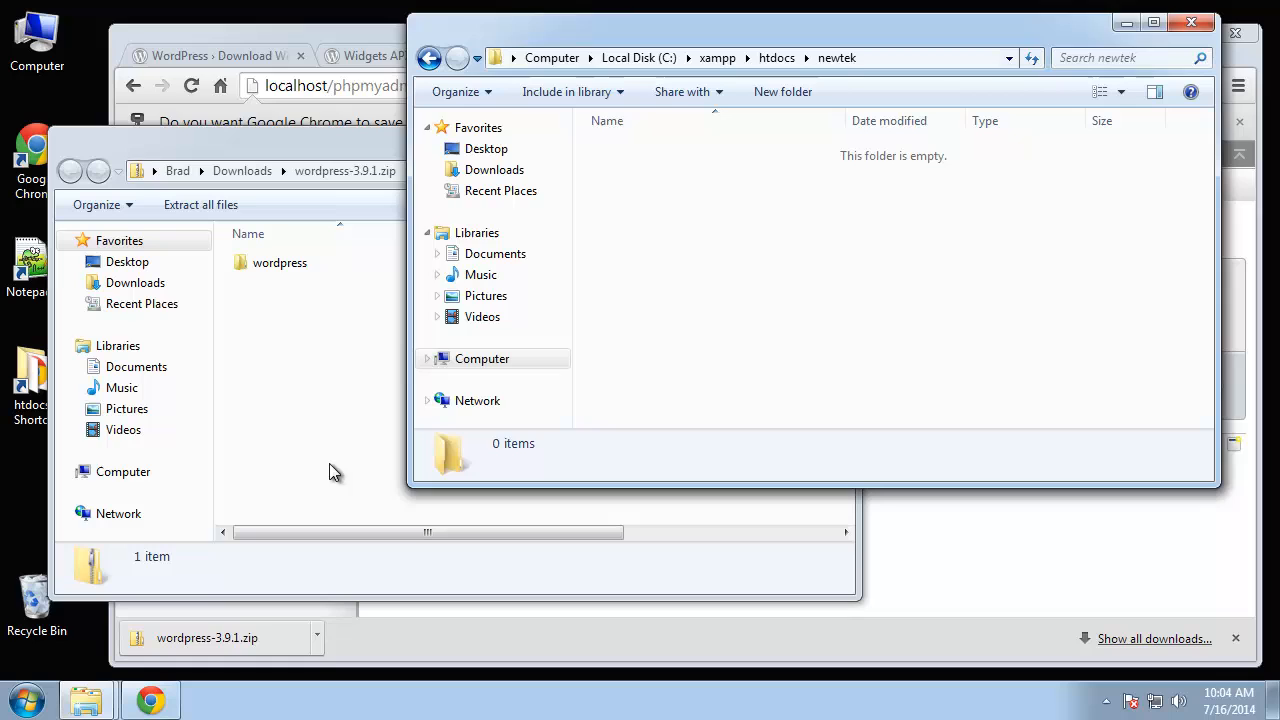
pyautogui.doubleClick(283, 263)
pyautogui.click(290, 270)
pyautogui.scroll(-2, 290, 345)
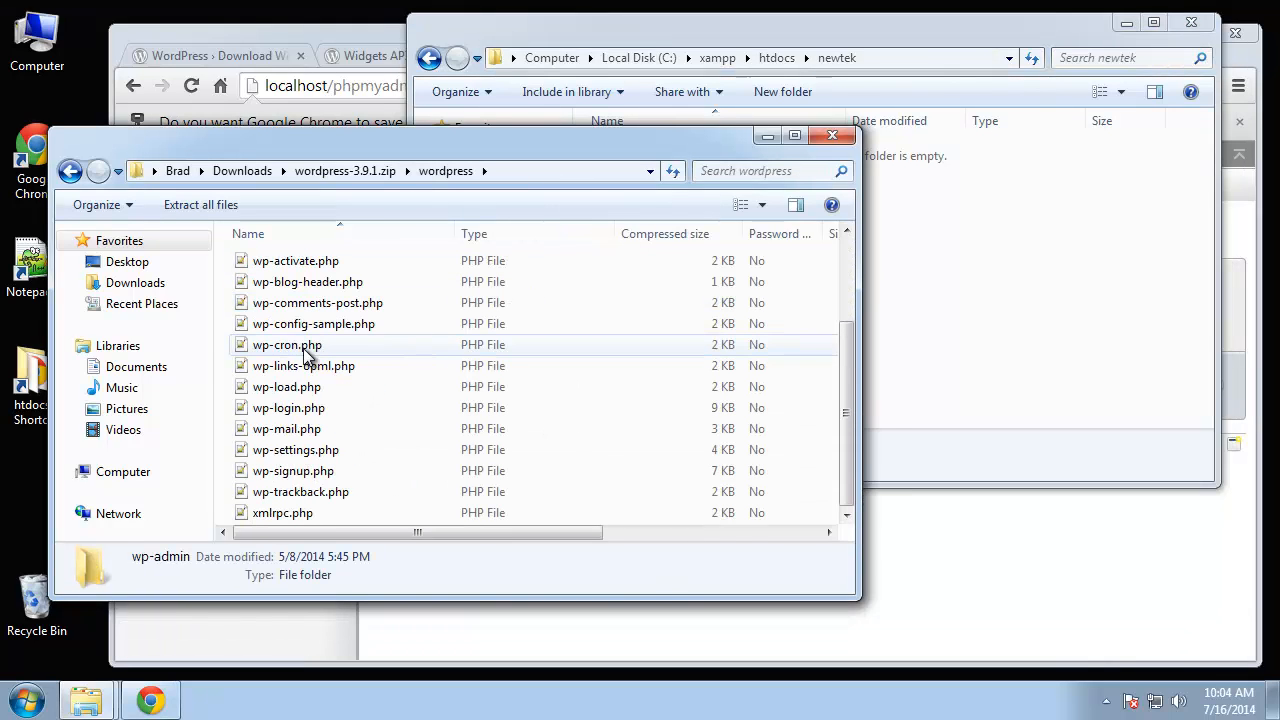
pyautogui.keyDown('shift'); pyautogui.click(300, 513); pyautogui.keyUp('shift')
# - Copy all WordPress files into the newtek folder and close the zip's folder window
pyautogui.moveTo(434, 466); pyautogui.dragTo(1060, 340)
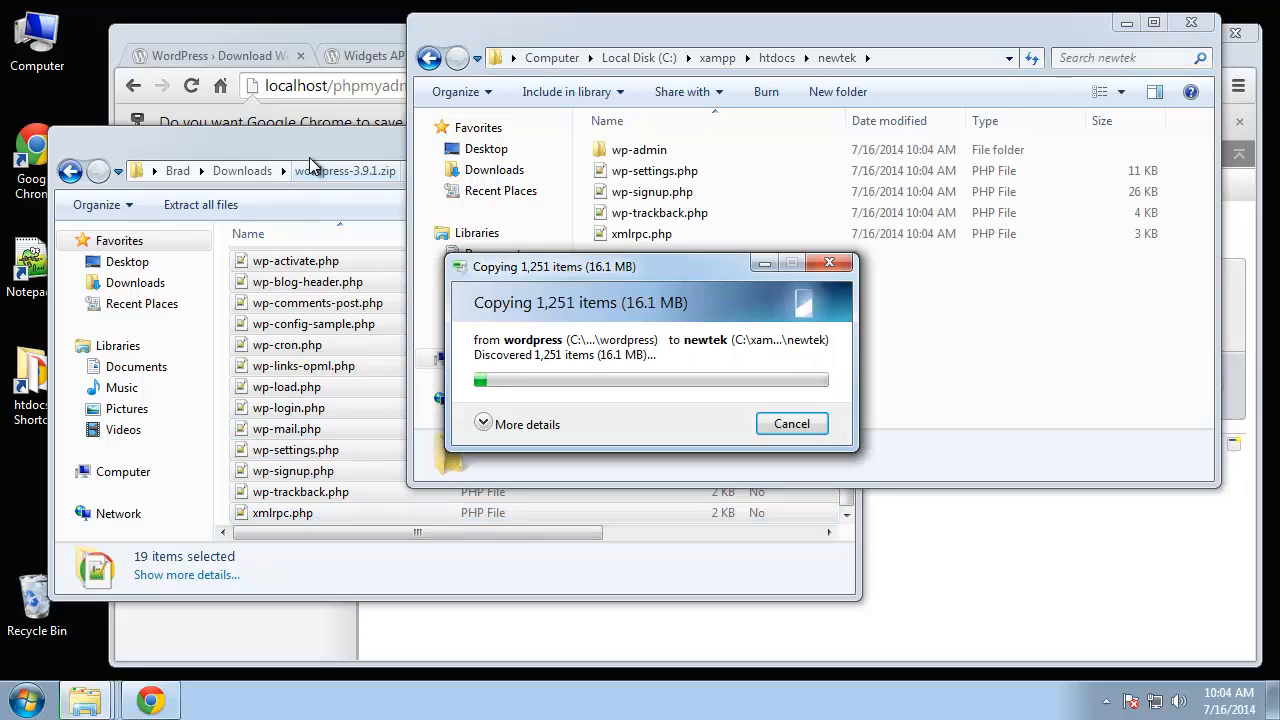
pyautogui.click(312, 149)
pyautogui.click(837, 139)
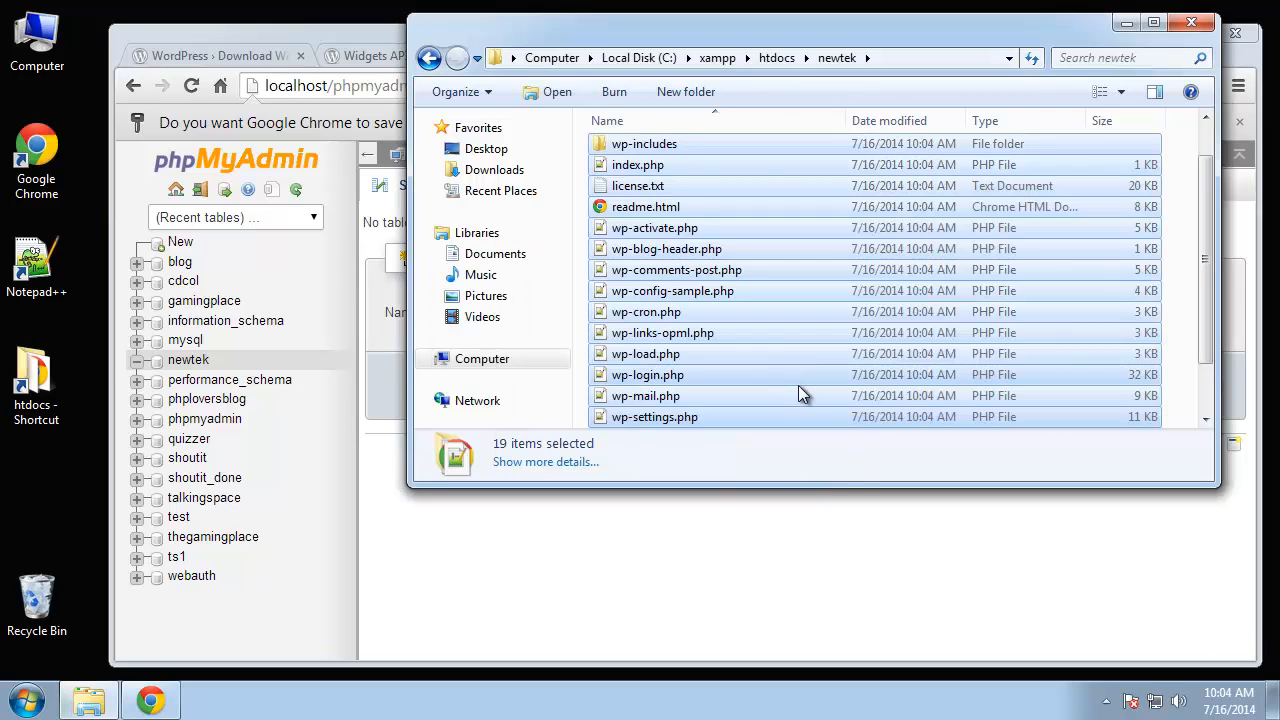
pyautogui.click(755, 165)
# - Rename wp-config-sample.php to wp-config.php and open it in Notepad++
pyautogui.scroll(-1, 740, 261)
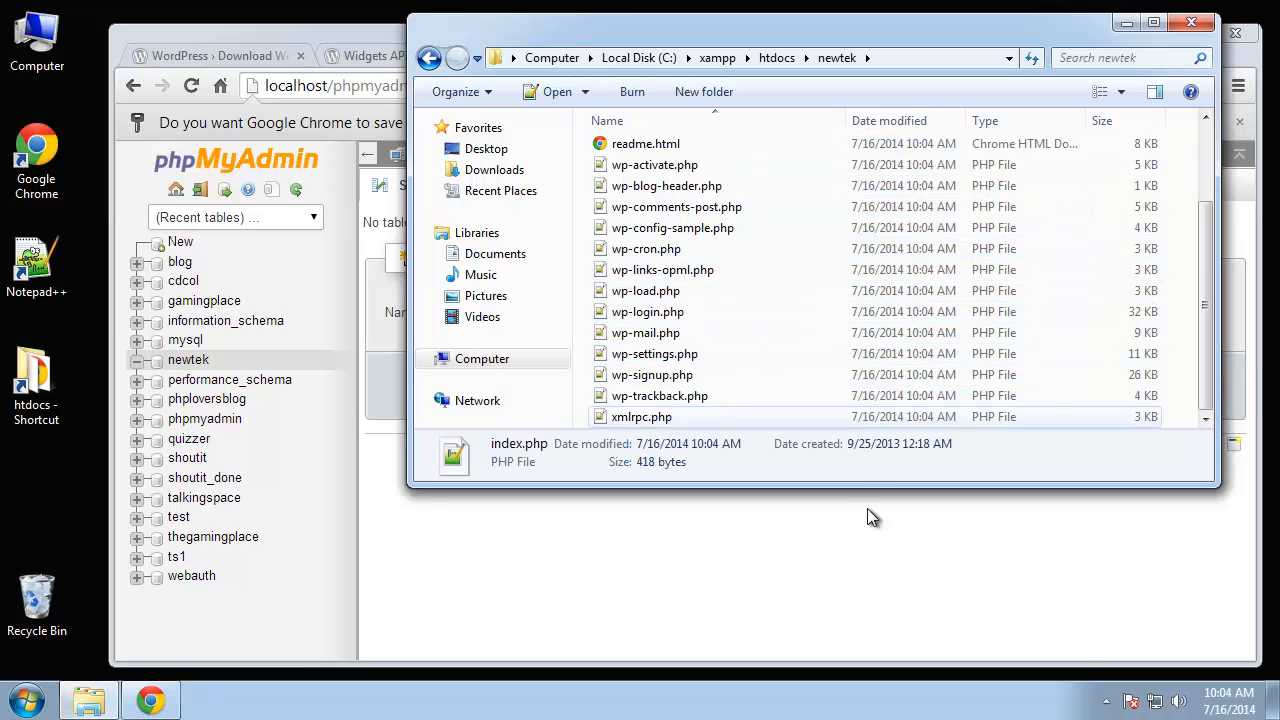
pyautogui.click(660, 249)
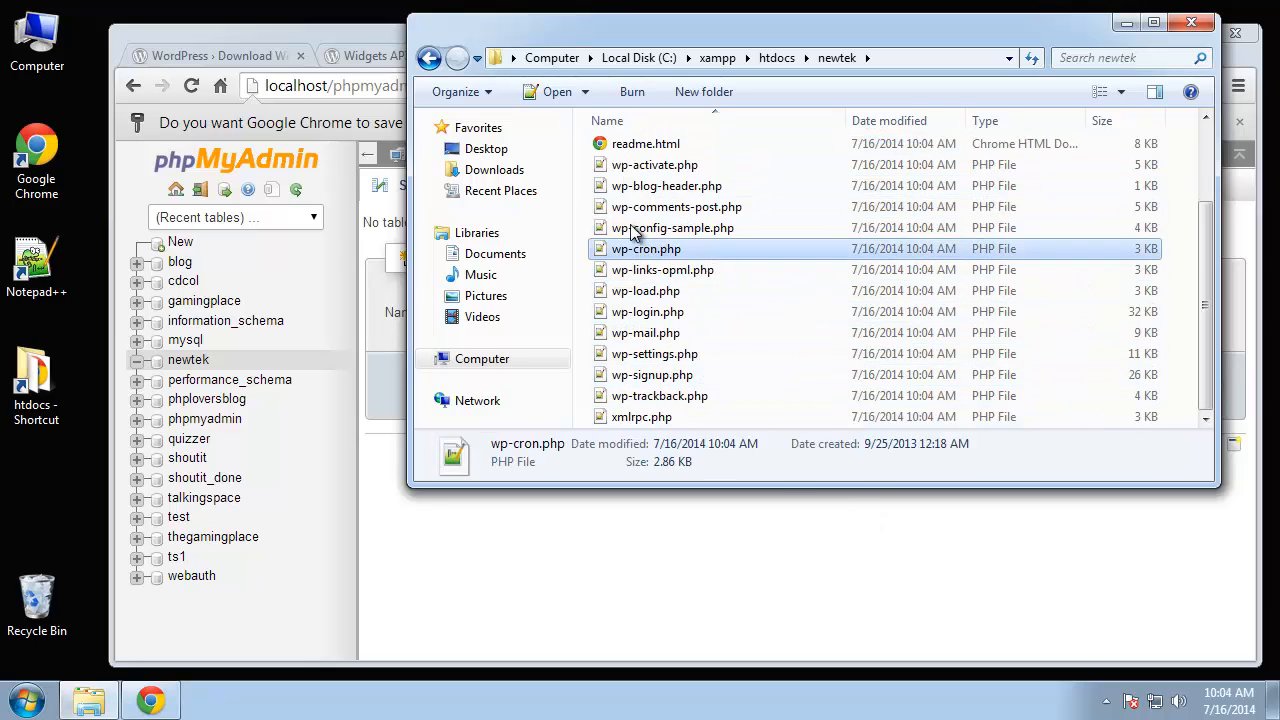
pyautogui.click(634, 229)
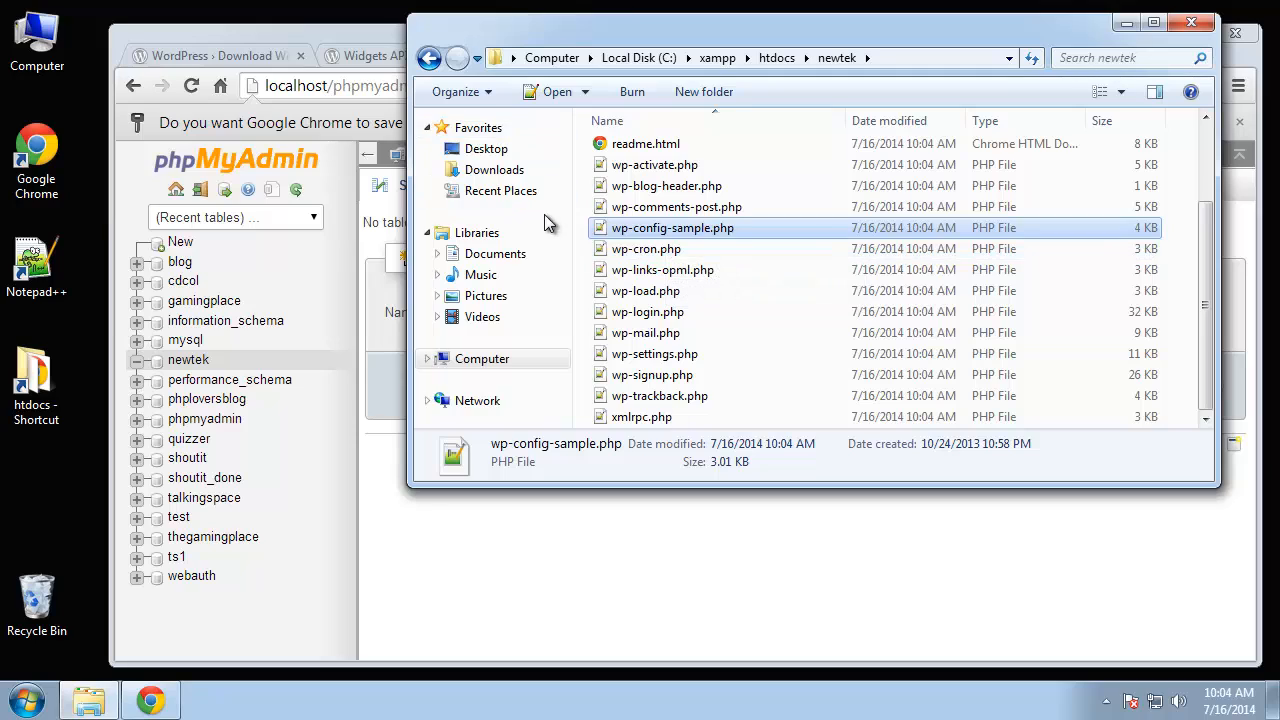
pyautogui.click(672, 230)
pyautogui.click(709, 230)
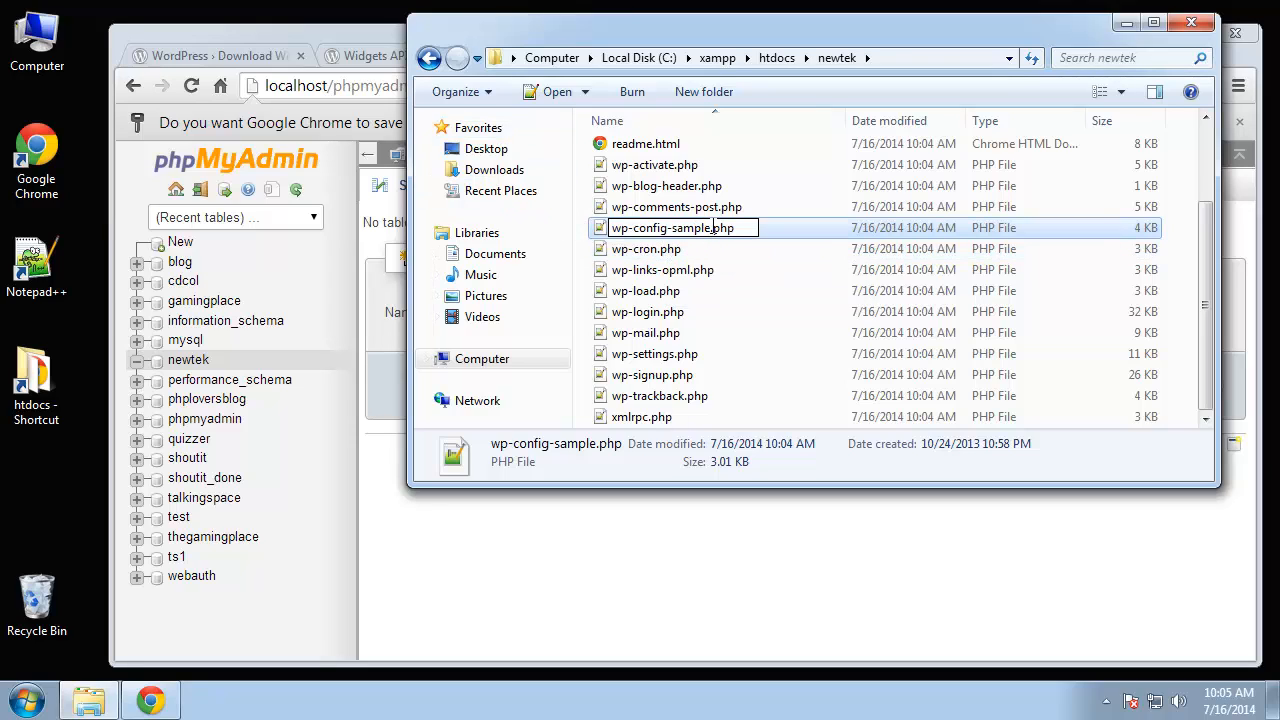
pyautogui.moveTo(712, 228); pyautogui.dragTo(667, 228)
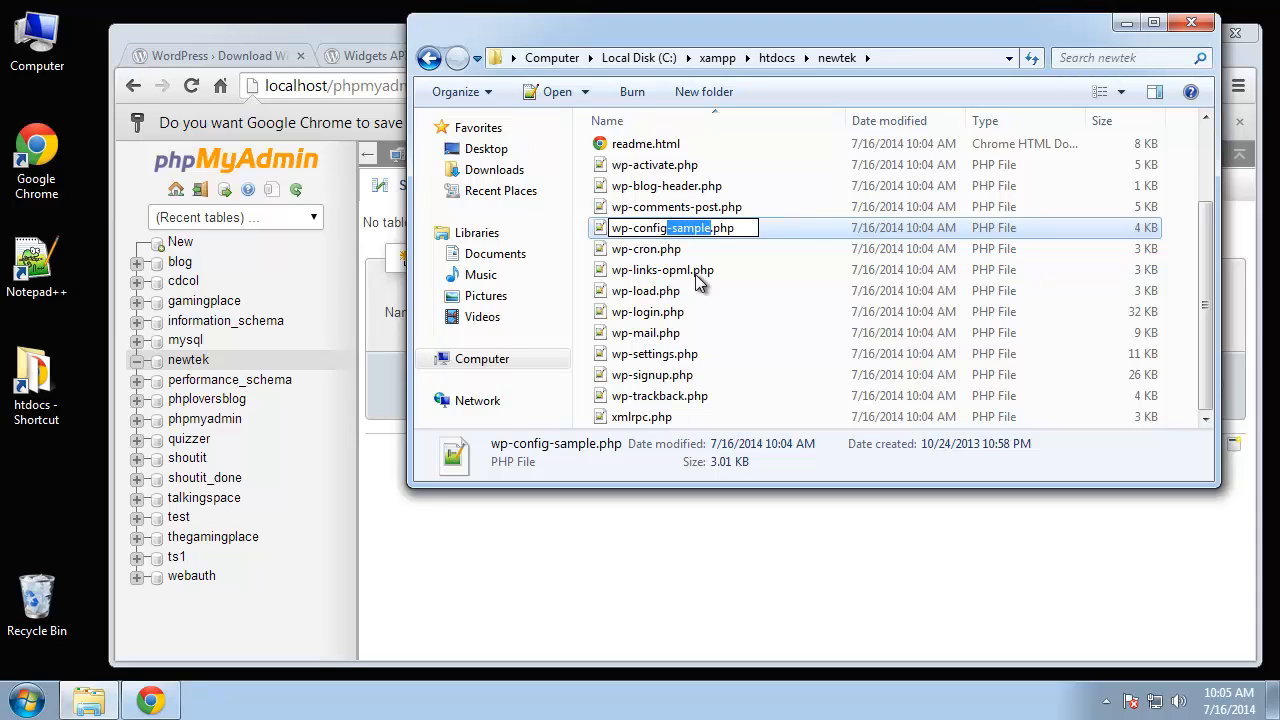
pyautogui.press('Delete')
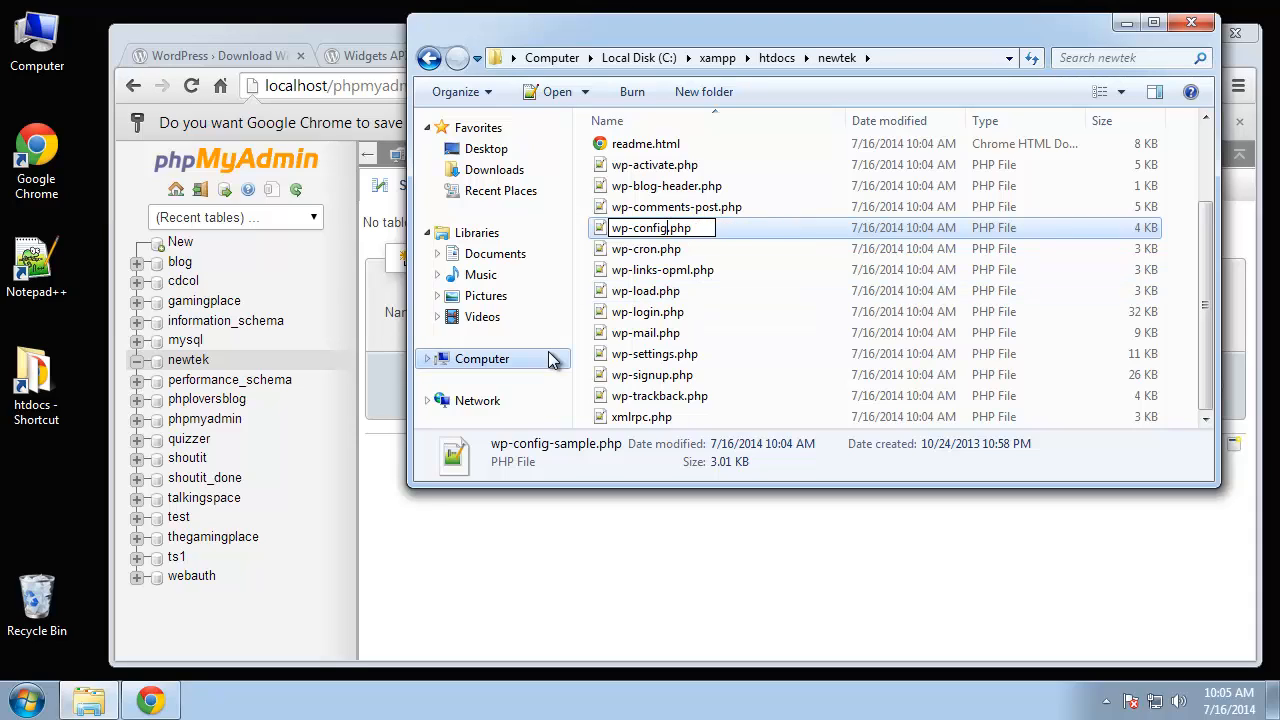
pyautogui.click(646, 250)
pyautogui.click(657, 228)
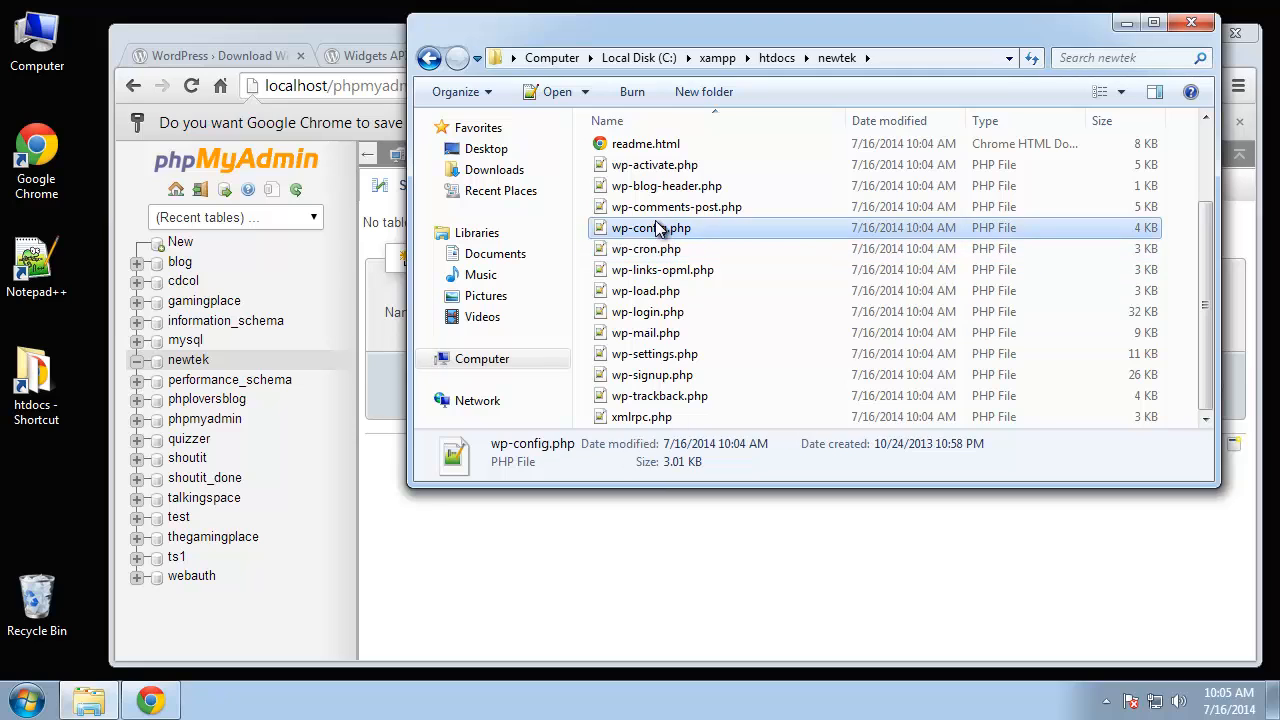
pyautogui.doubleClick(657, 228)
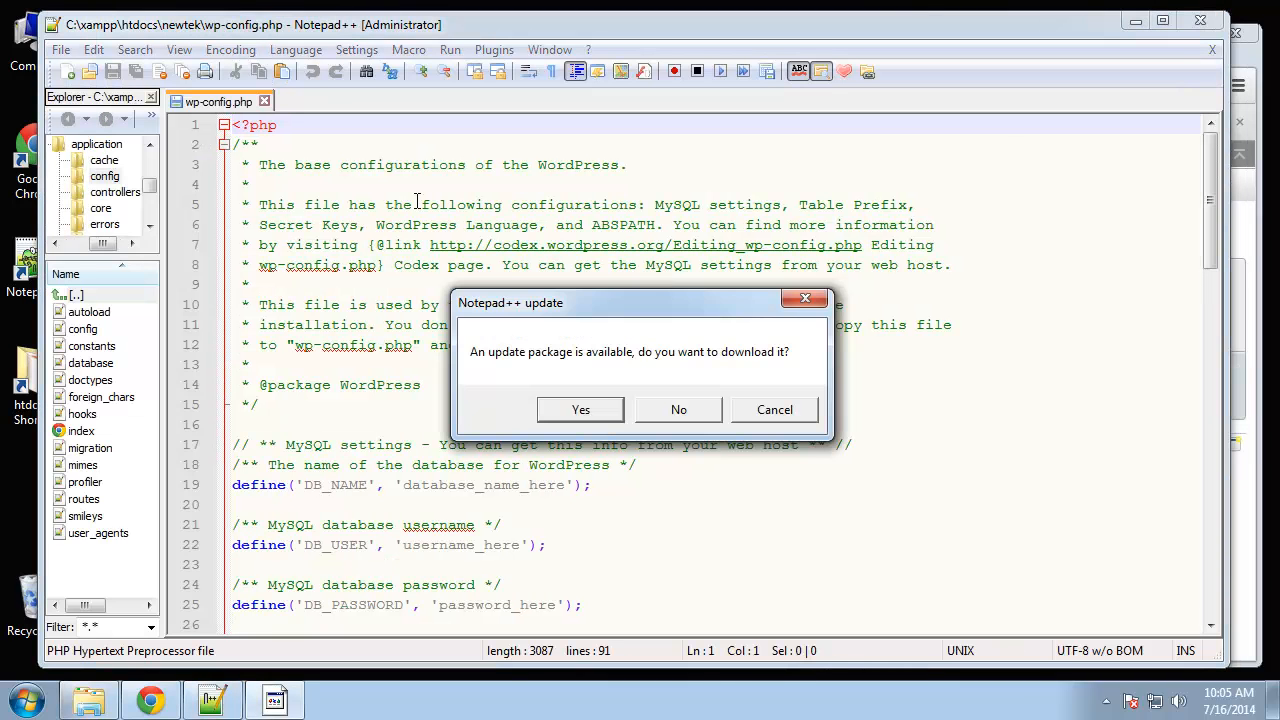
# - Decline the Notepad++ update and replace database_name_here with newtek
pyautogui.click(676, 408)
pyautogui.click(594, 245)
pyautogui.scroll(-1, 600, 255)
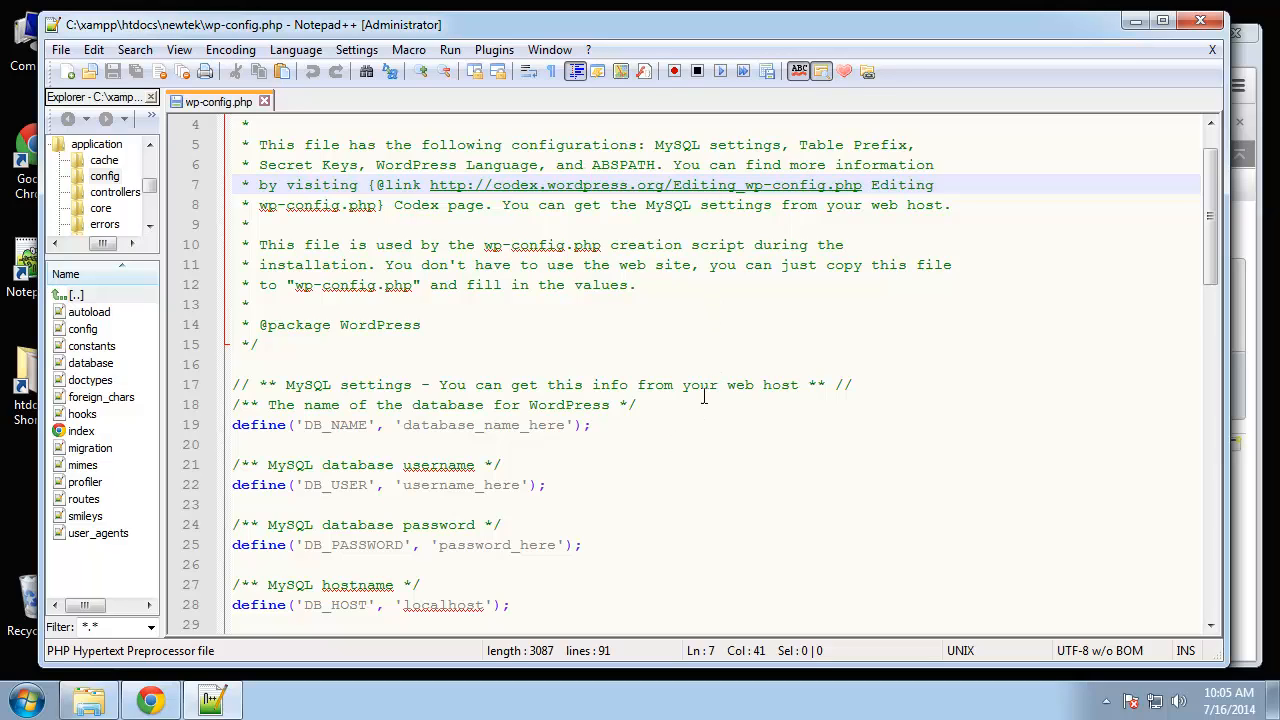
pyautogui.scroll(-2, 704, 390)
pyautogui.click(322, 303)
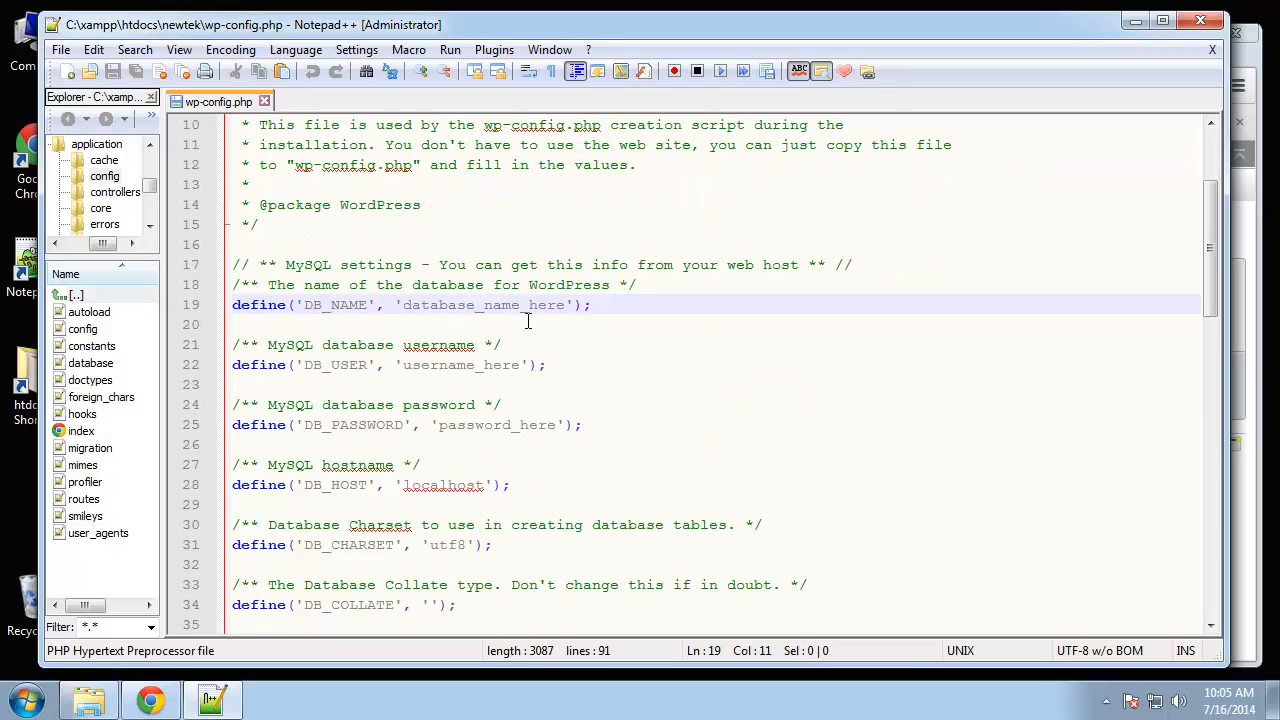
pyautogui.moveTo(566, 306); pyautogui.dragTo(403, 307)
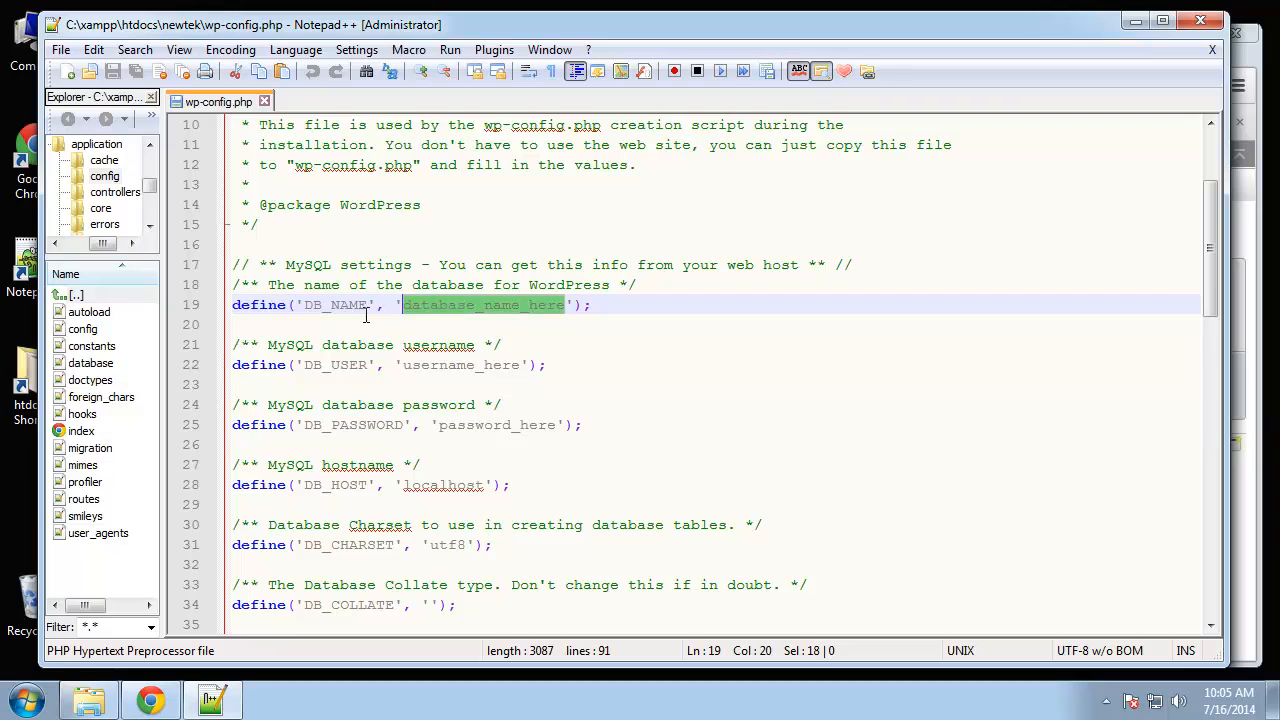
pyautogui.write('newtek')
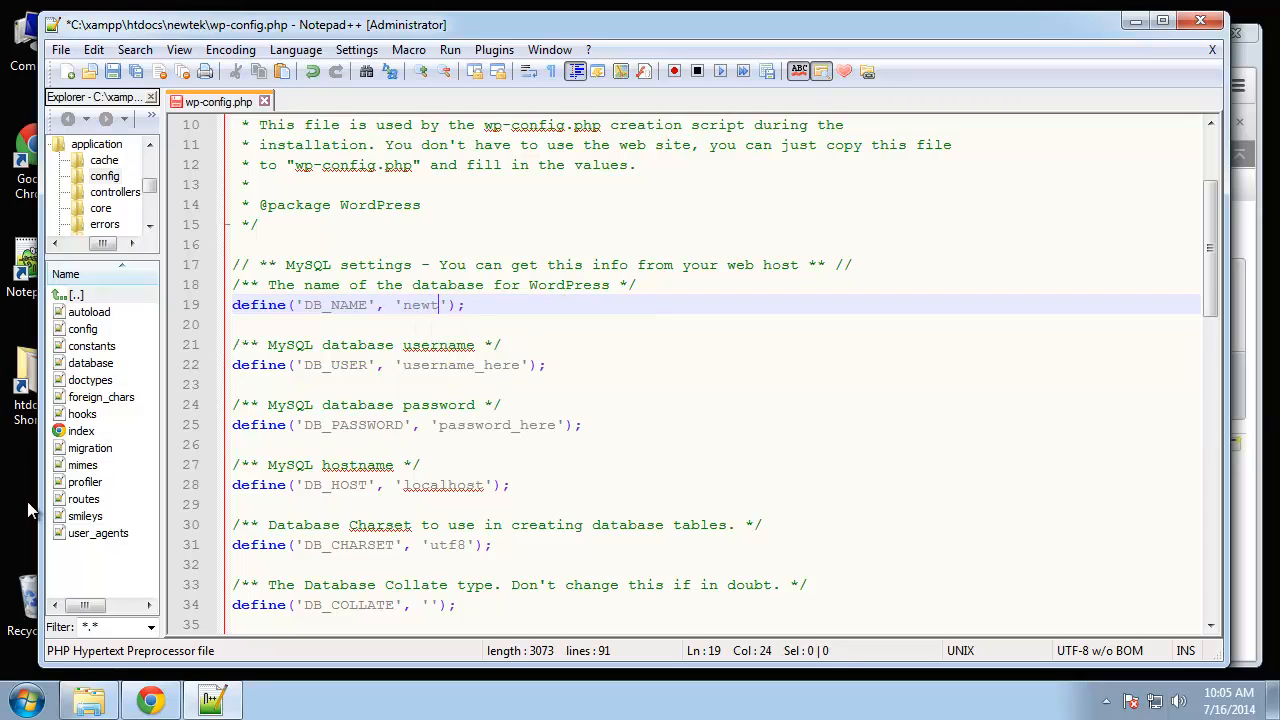
# - Set DB_USER to root and replace password_here with the MySQL password
pyautogui.click(567, 413)
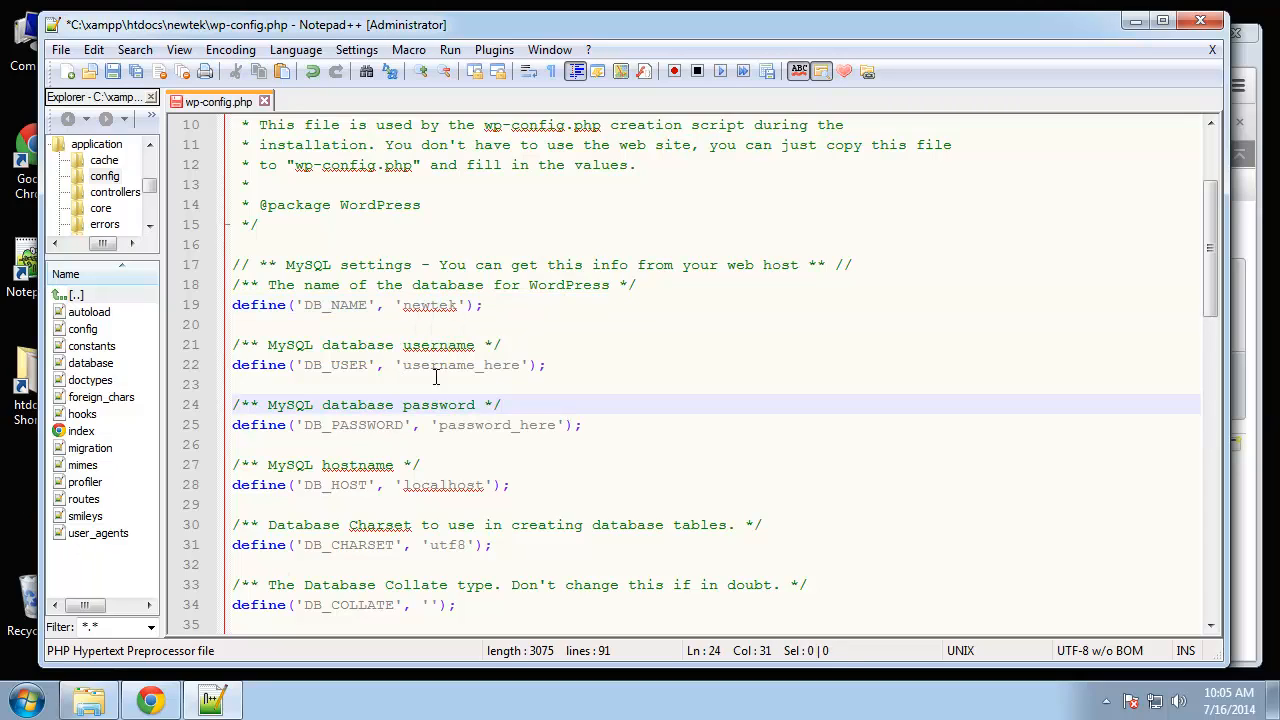
pyautogui.click(414, 370)
pyautogui.moveTo(523, 369); pyautogui.dragTo(403, 367)
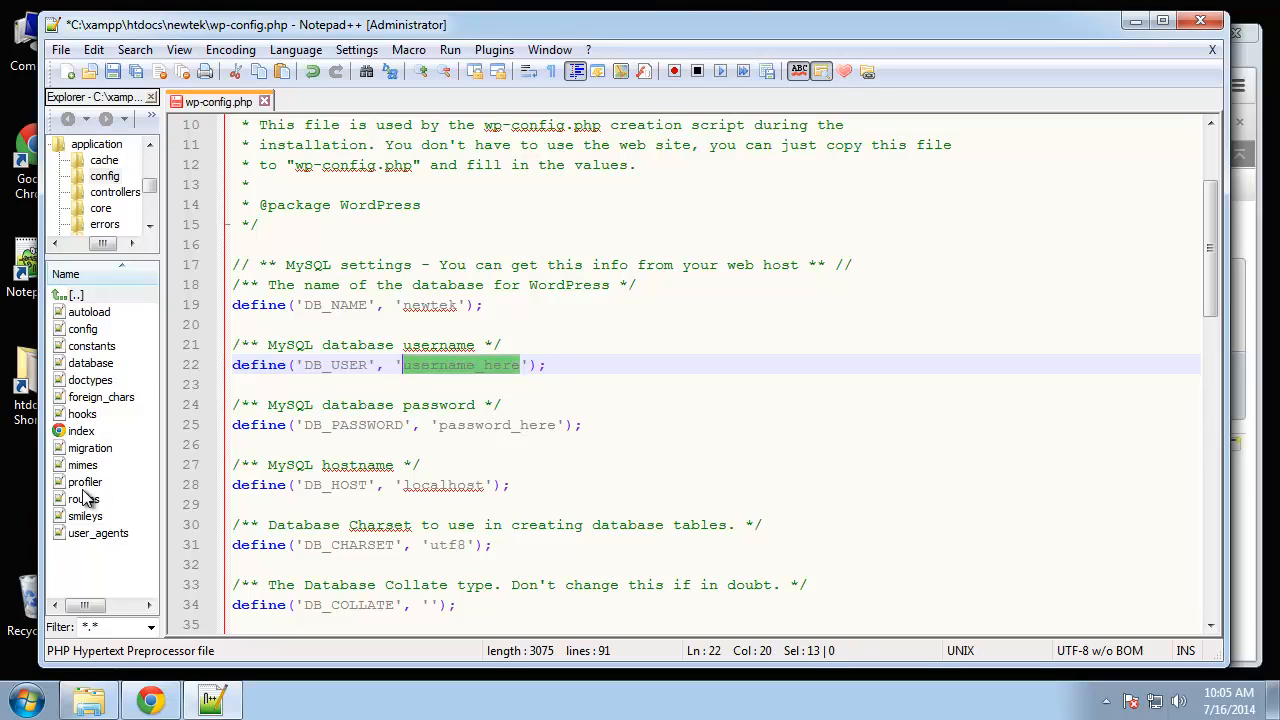
pyautogui.write('t')
pyautogui.press('Escape')
pyautogui.write('oot')
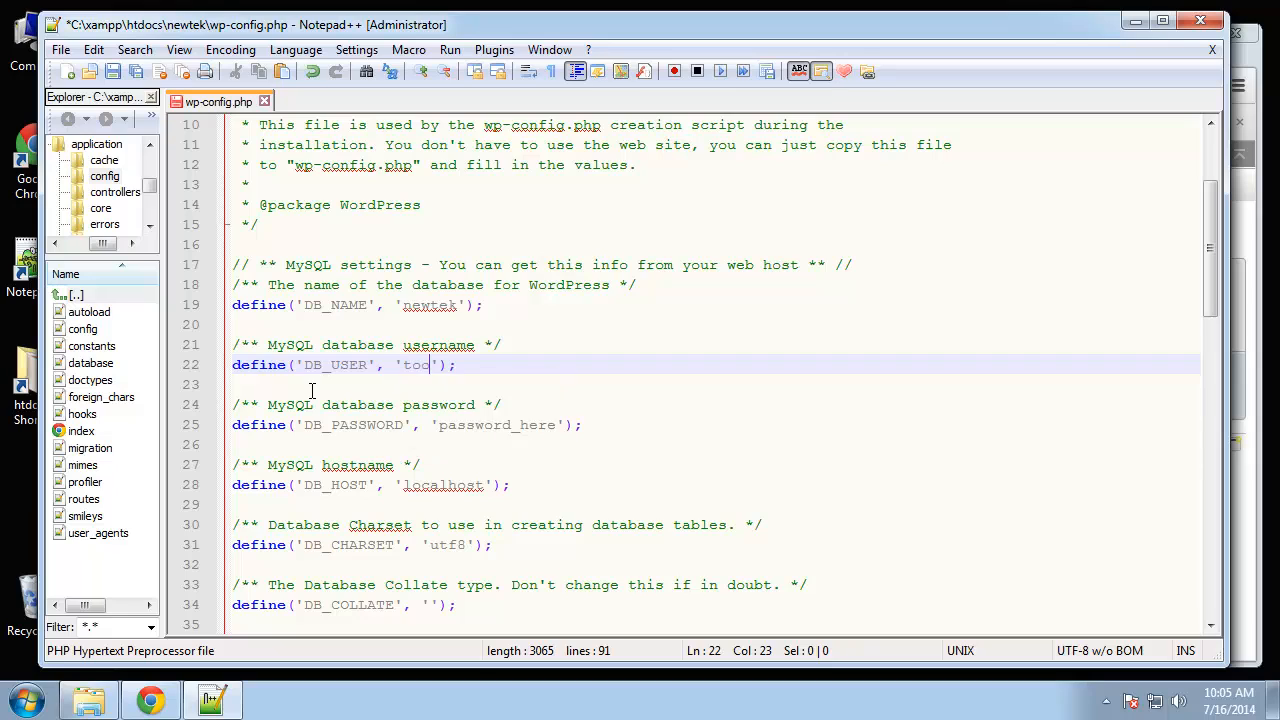
pyautogui.press('BackSpace')
pyautogui.press('BackSpace')
pyautogui.press('BackSpace')
pyautogui.press('BackSpace')
pyautogui.write('root')
pyautogui.moveTo(557, 424); pyautogui.dragTo(443, 426)
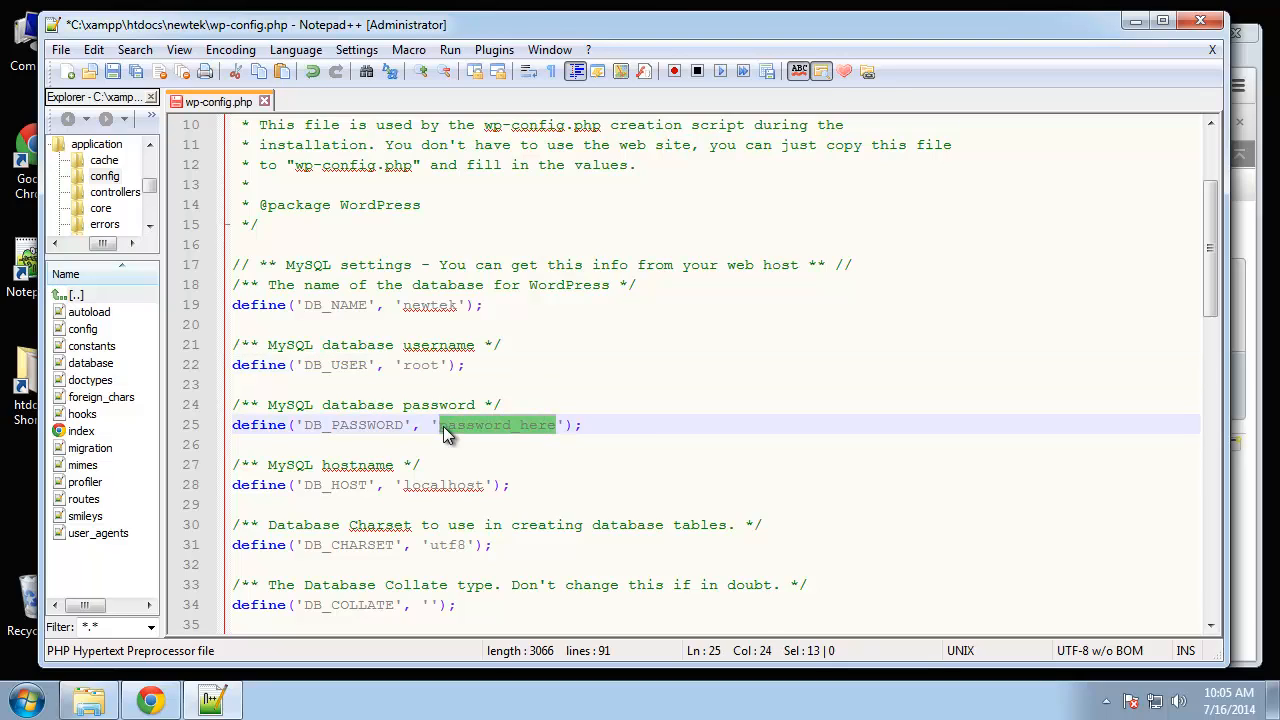
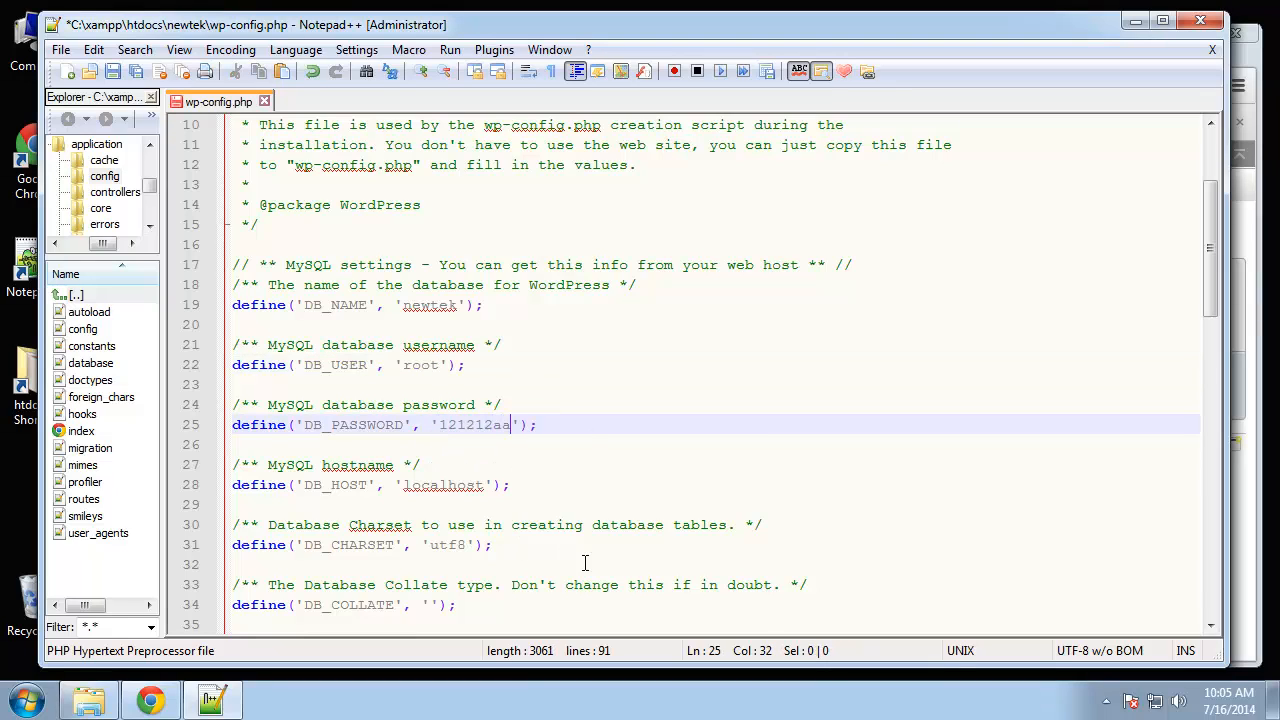
# - Check the DB_HOST value and select the placeholder text in the first secret key line
pyautogui.click(578, 465)
pyautogui.click(398, 485)
pyautogui.scroll(-3, 350, 512)
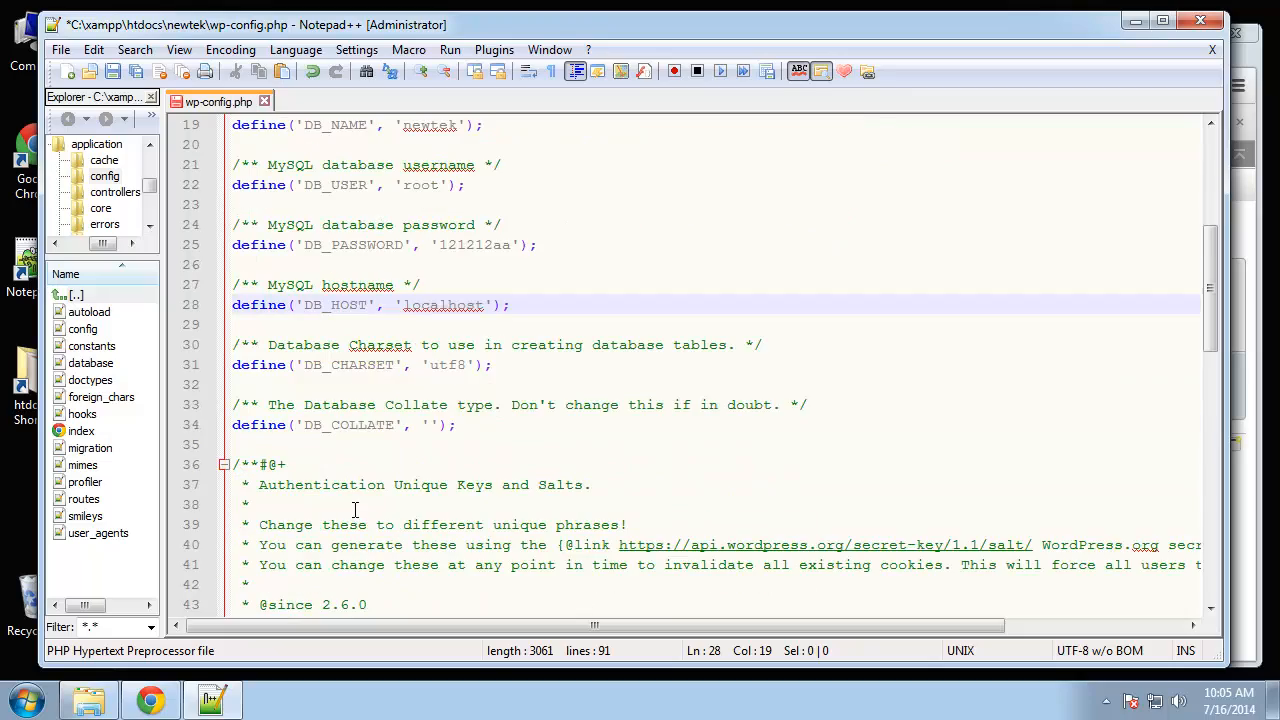
pyautogui.scroll(-5, 281, 326)
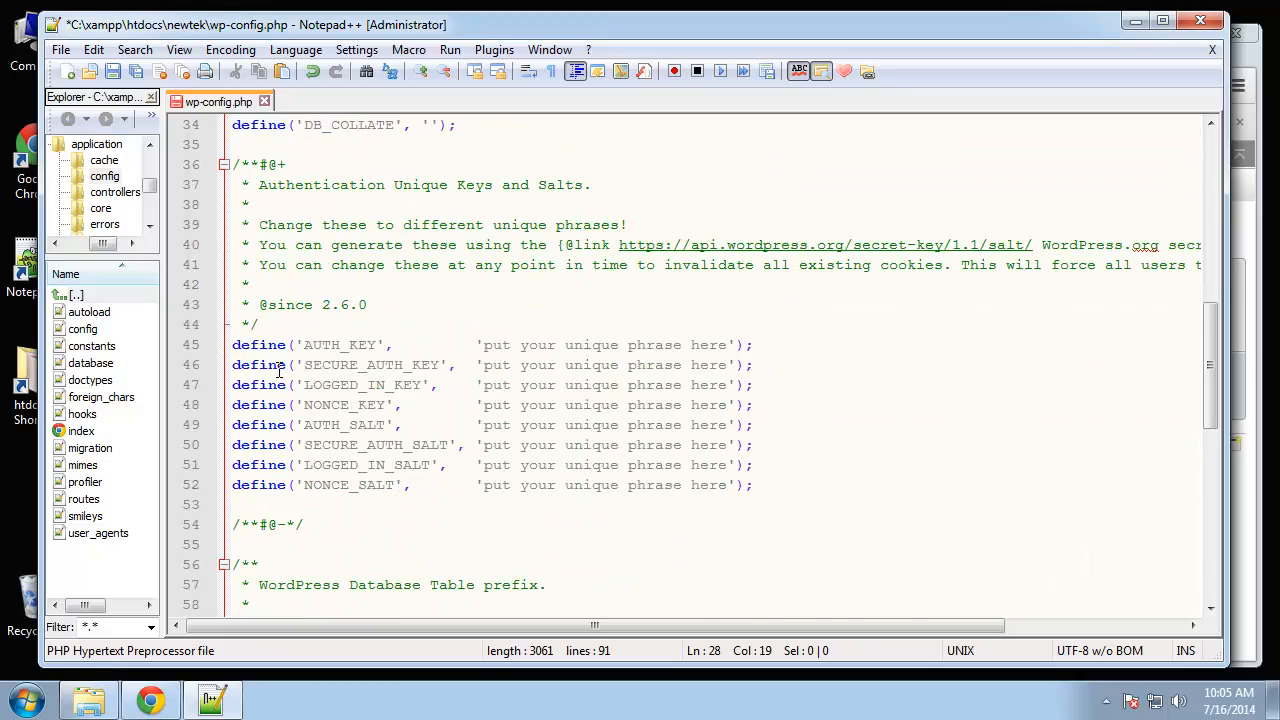
pyautogui.scroll(-6, 418, 438)
pyautogui.scroll(6, 462, 450)
pyautogui.moveTo(727, 344); pyautogui.dragTo(529, 344)
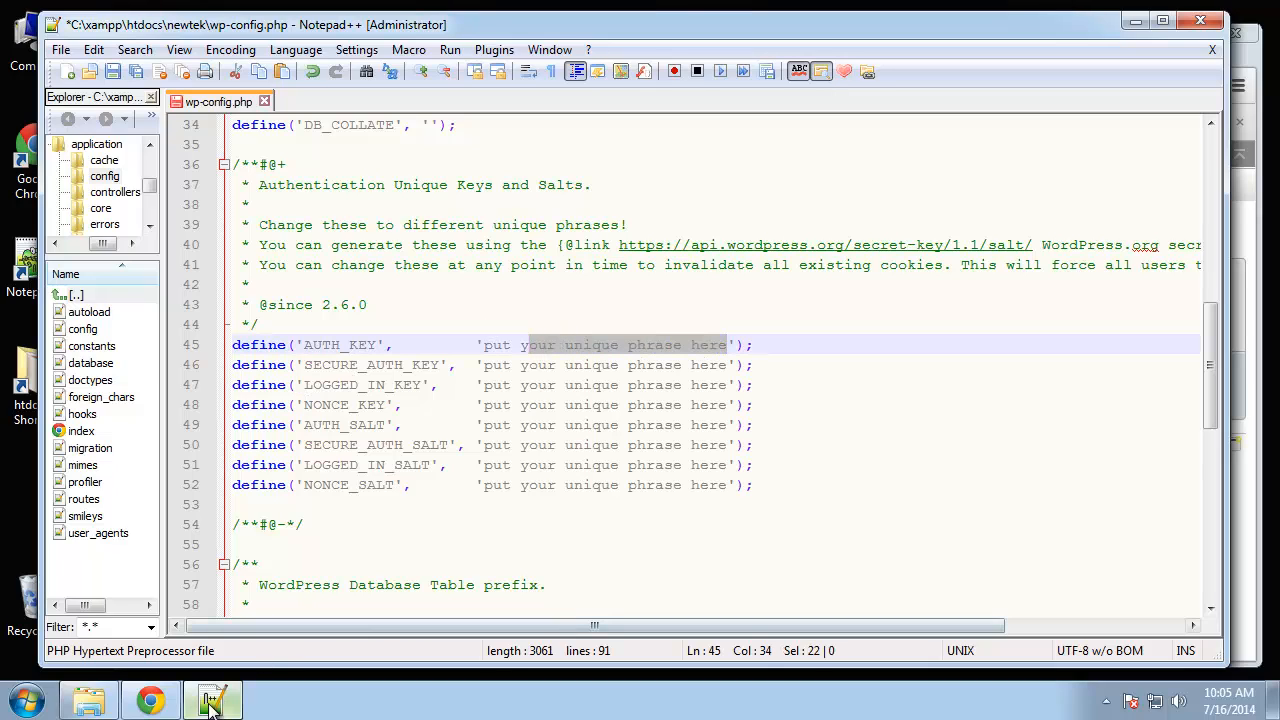
# - Search for 'wordpress key generator' in a new tab and open the WordPress secret key generator
pyautogui.click(150, 700)
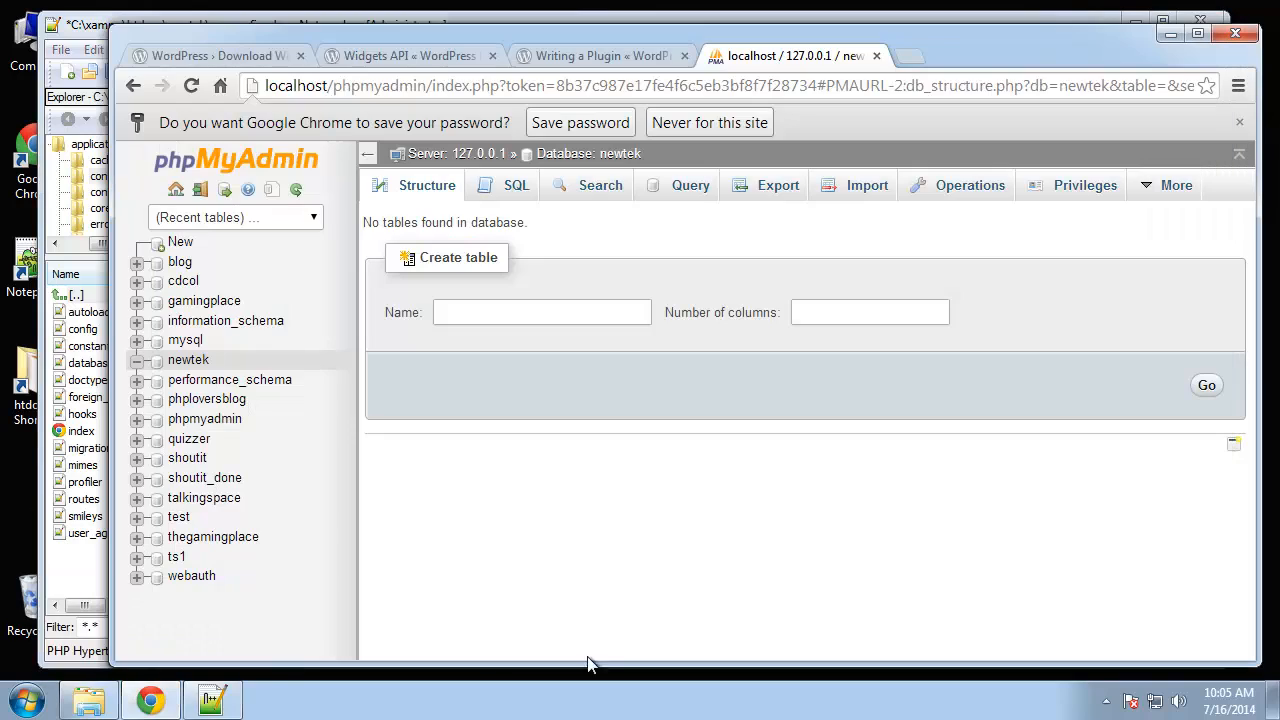
pyautogui.click(906, 58)
pyautogui.write('wordpress')
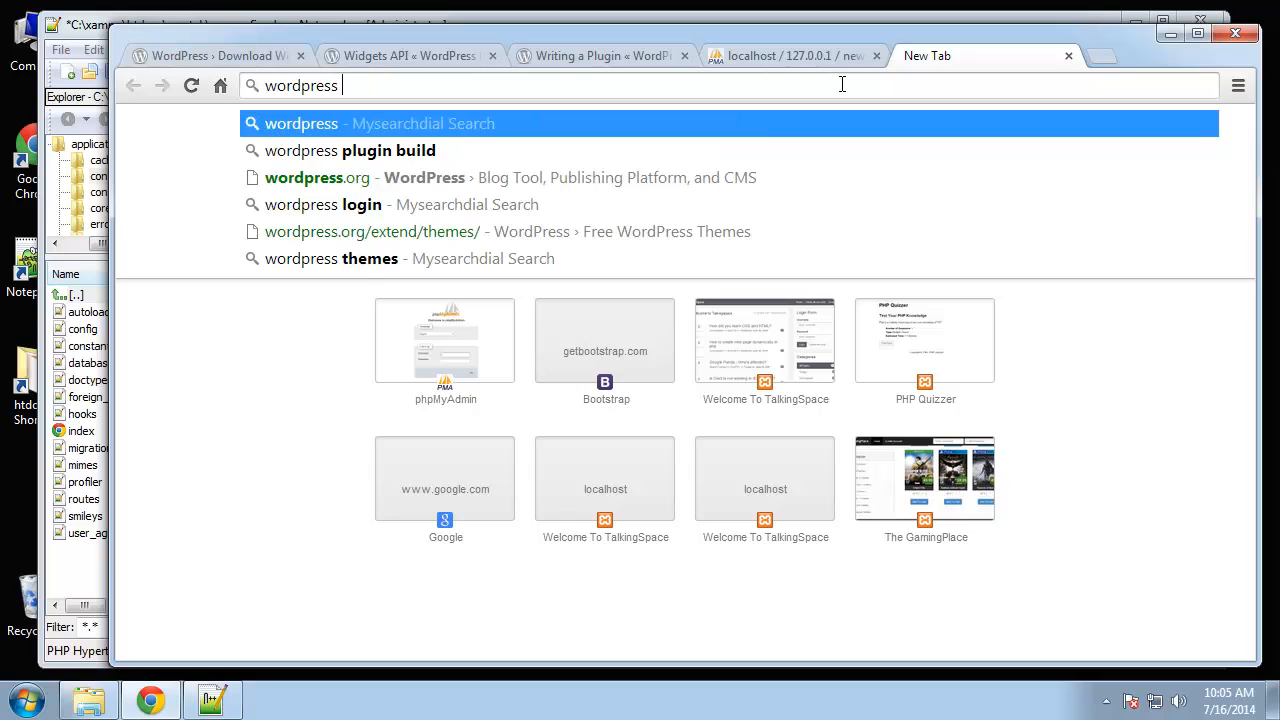
pyautogui.write(' key ')
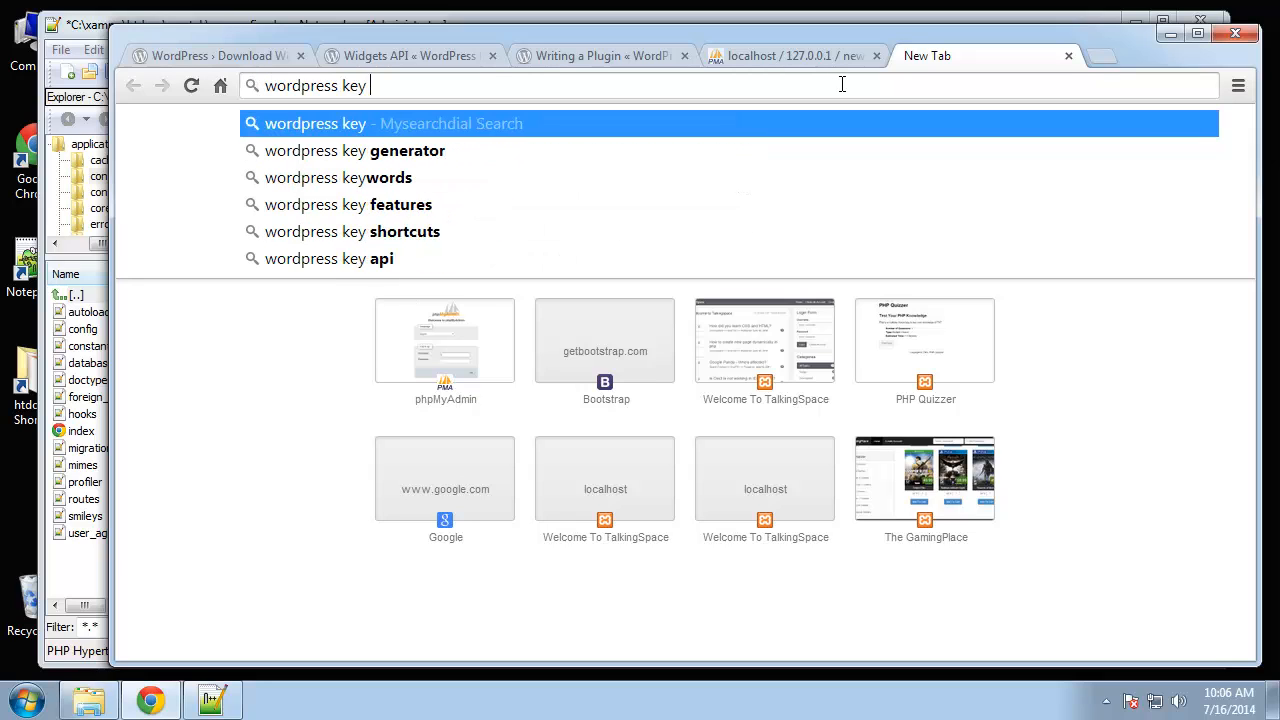
pyautogui.write('generator')
pyautogui.press('Return')
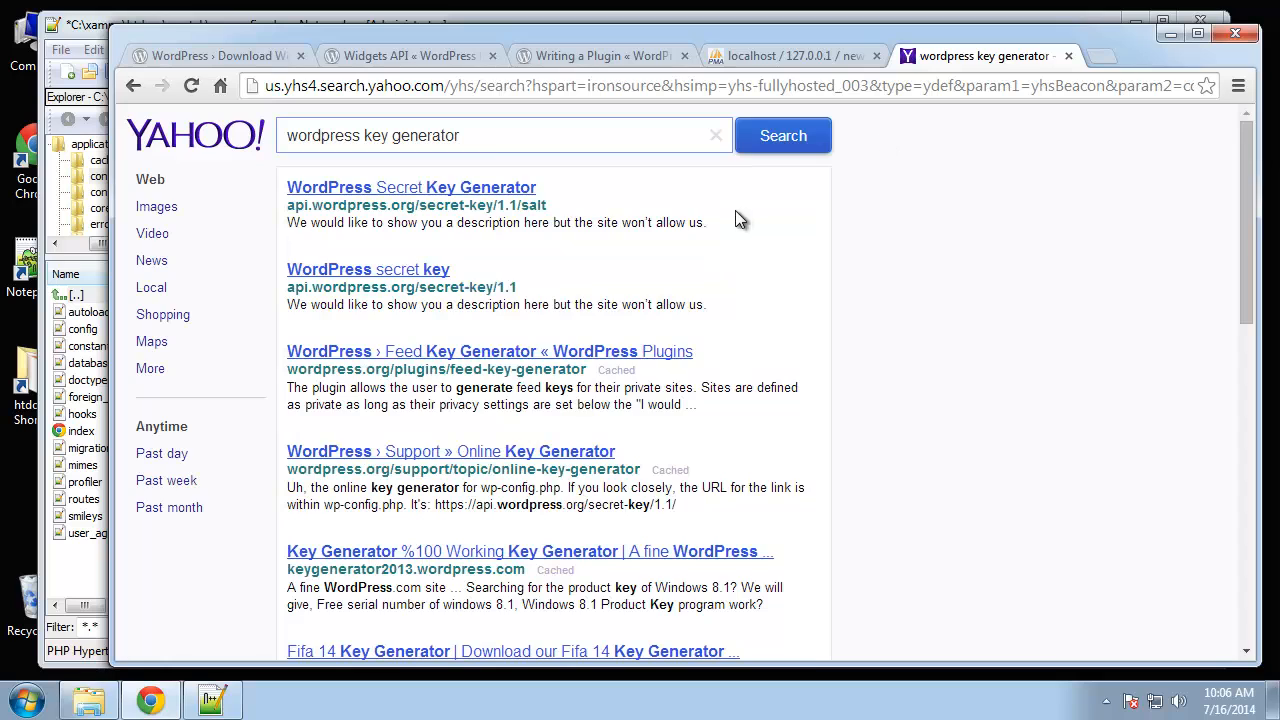
pyautogui.click(402, 195)
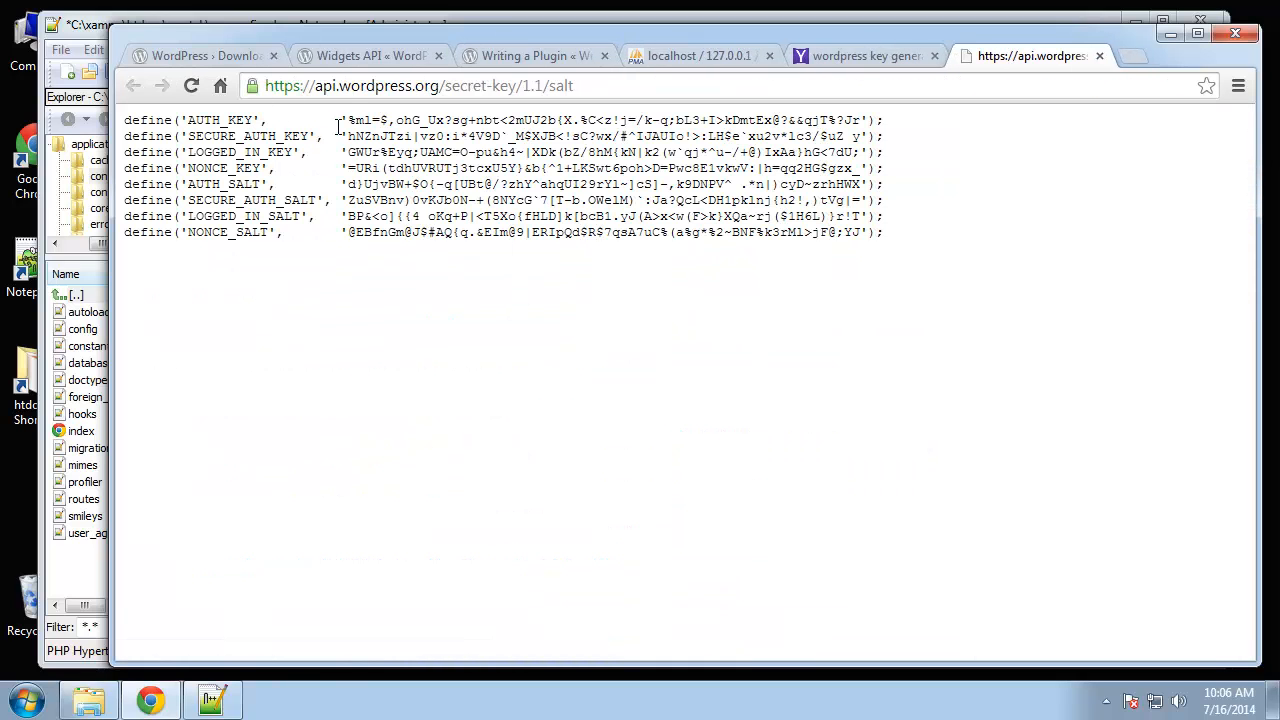
# - Copy all eight generated key and salt lines, then select placeholder lines 45–52 in wp-config.php
pyautogui.moveTo(378, 85); pyautogui.dragTo(518, 90)
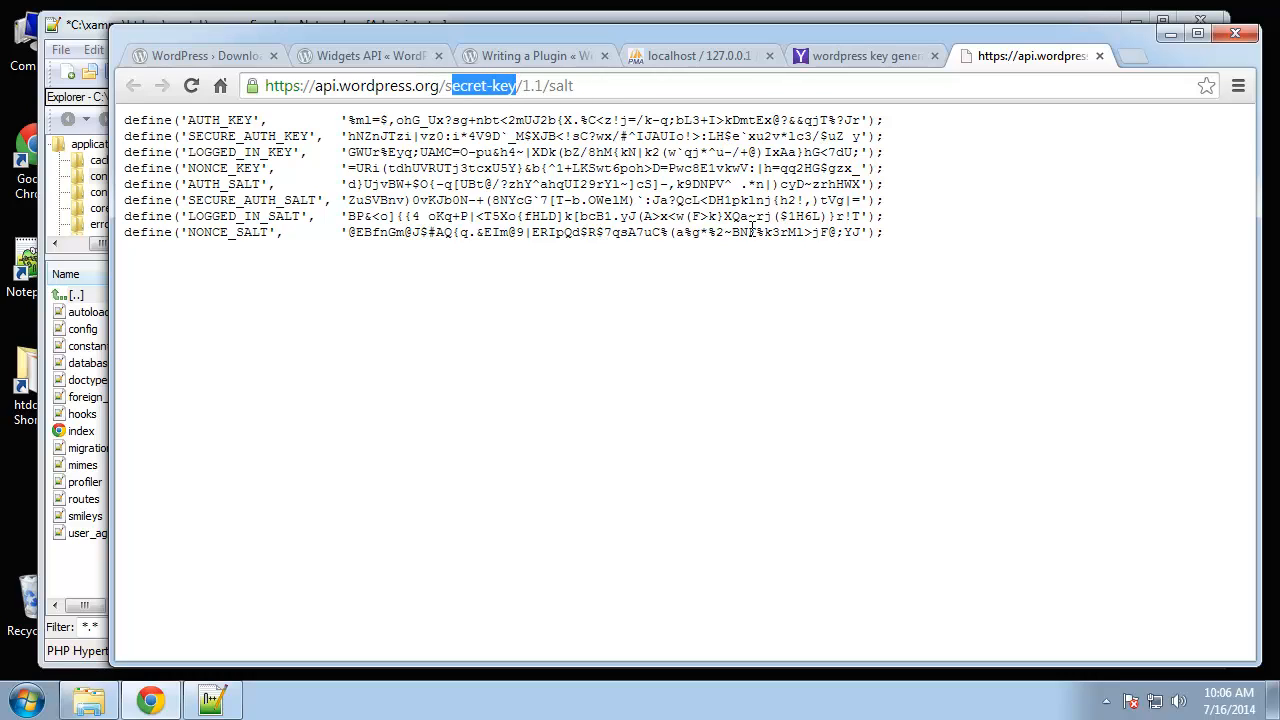
pyautogui.moveTo(895, 234); pyautogui.dragTo(120, 114)
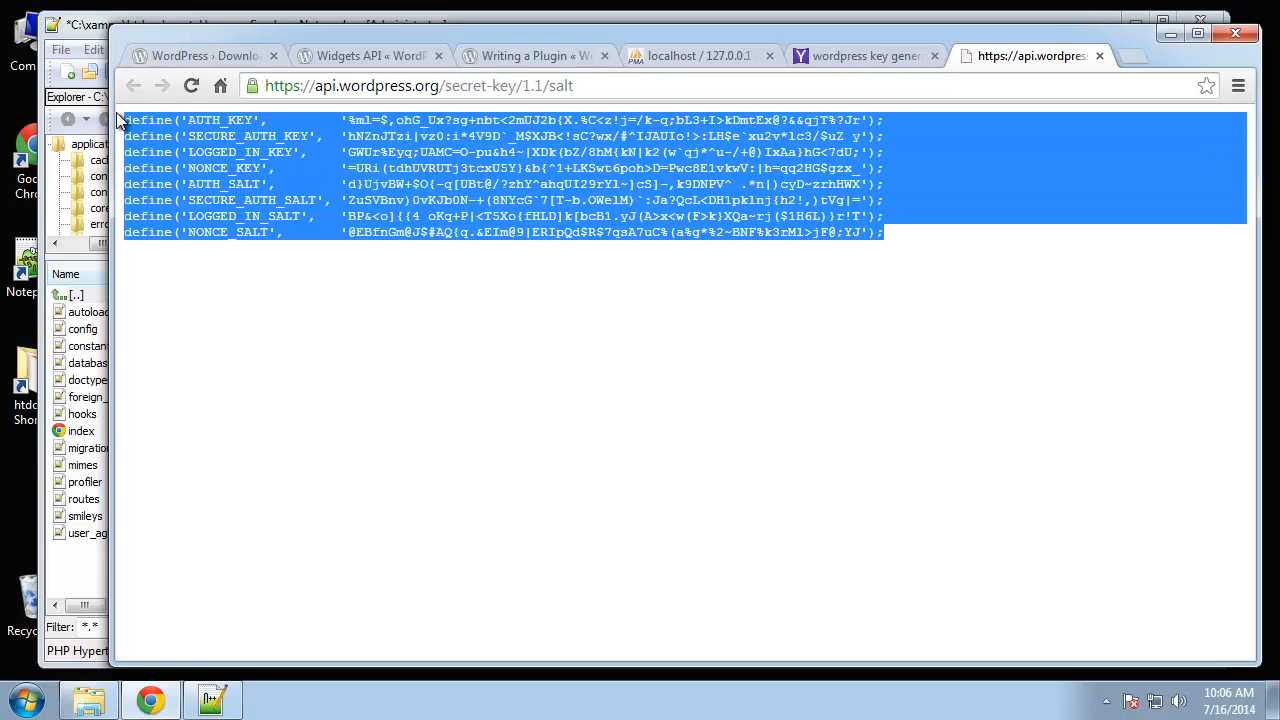
pyautogui.rightClick(297, 163)
pyautogui.click(322, 171)
pyautogui.click(212, 700)
pyautogui.click(900, 425)
pyautogui.moveTo(756, 485); pyautogui.dragTo(180, 348)
# - Paste the generated keys and salts over the placeholder key lines
pyautogui.rightClick(435, 440)
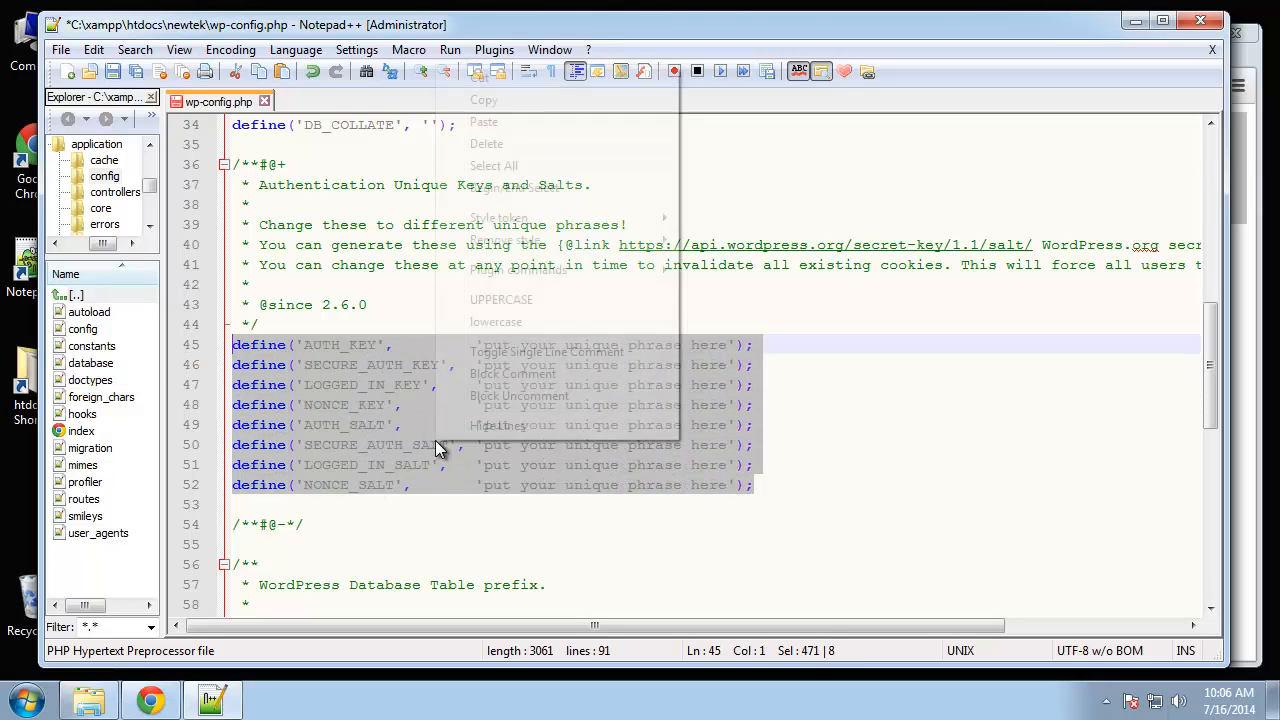
pyautogui.click(484, 121)
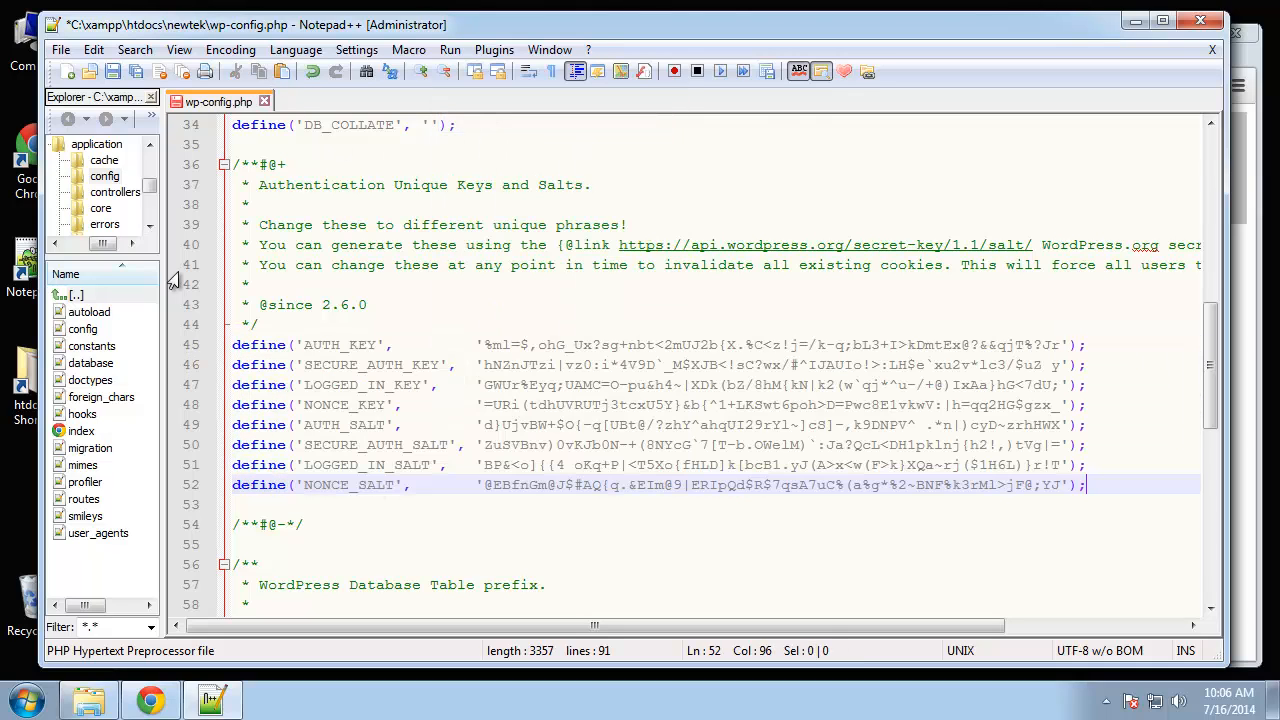
pyautogui.click(666, 318)
pyautogui.scroll(-3, 748, 440)
pyautogui.scroll(-2, 748, 440)
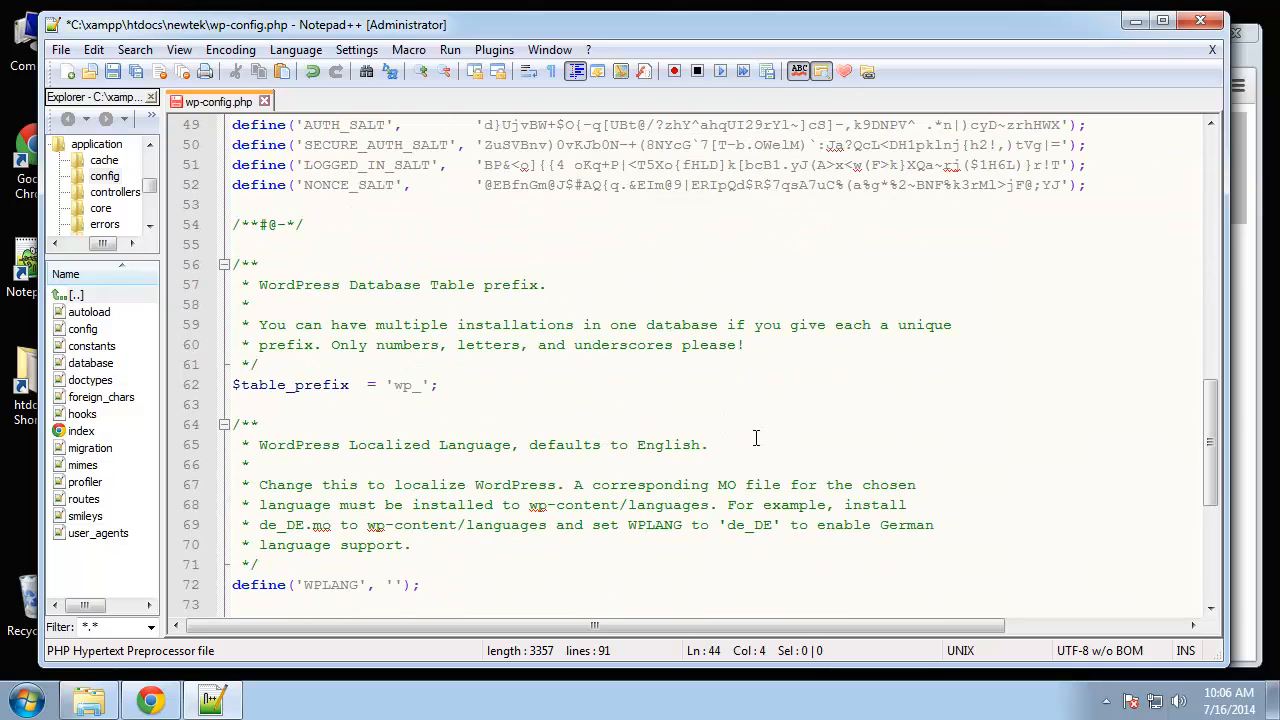
pyautogui.scroll(-2, 359, 349)
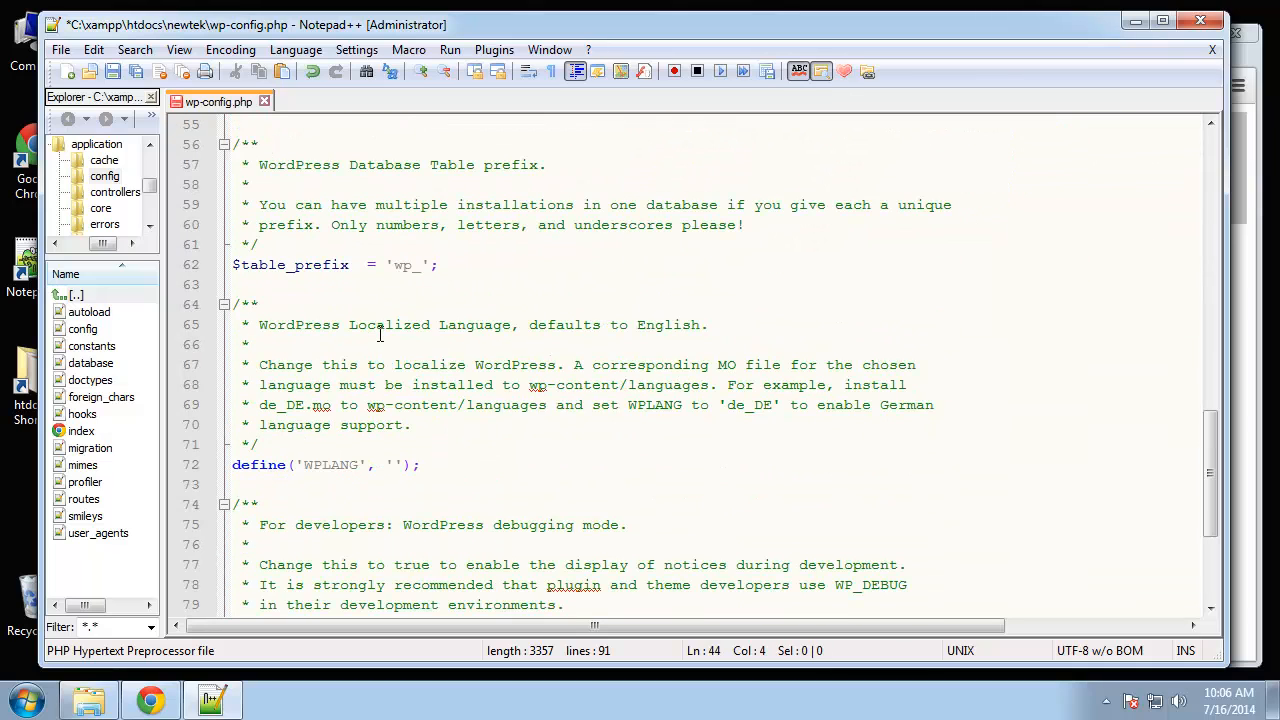
pyautogui.scroll(2, 380, 336)
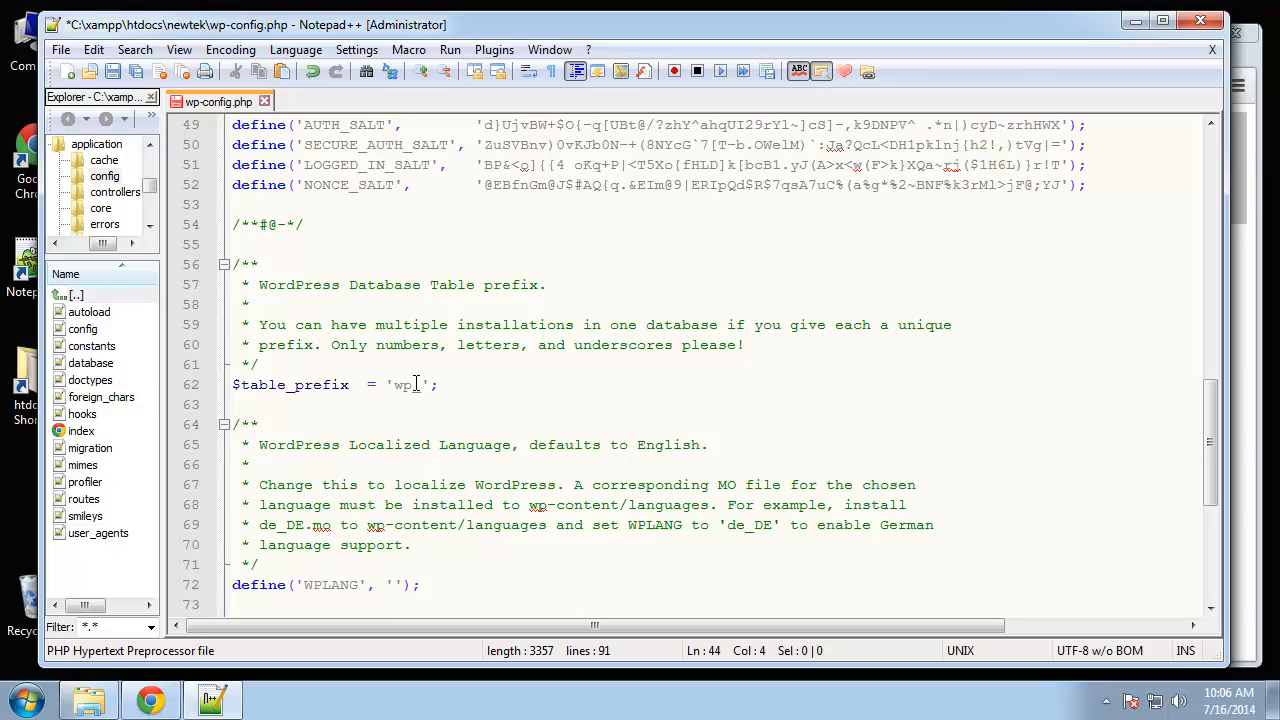
# - Leave the table prefix as wp_ and save wp-config.php
pyautogui.moveTo(415, 385); pyautogui.dragTo(392, 385)
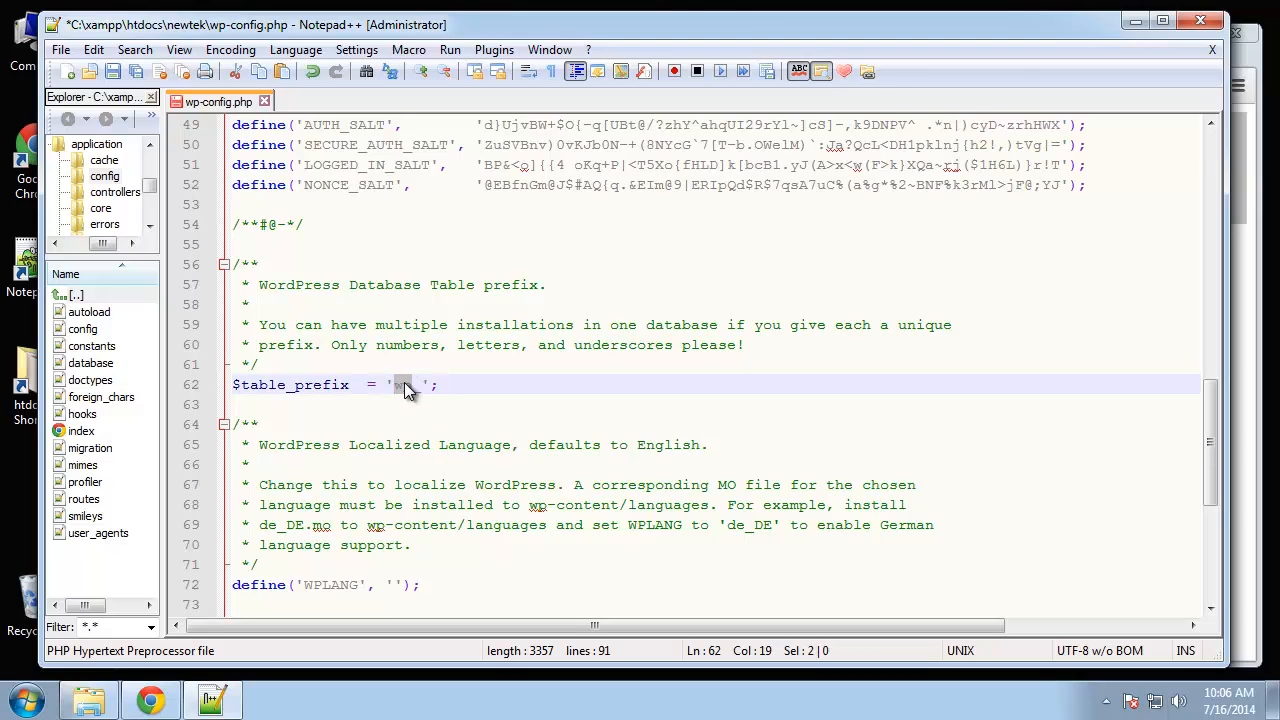
pyautogui.click(514, 444)
pyautogui.click(469, 401)
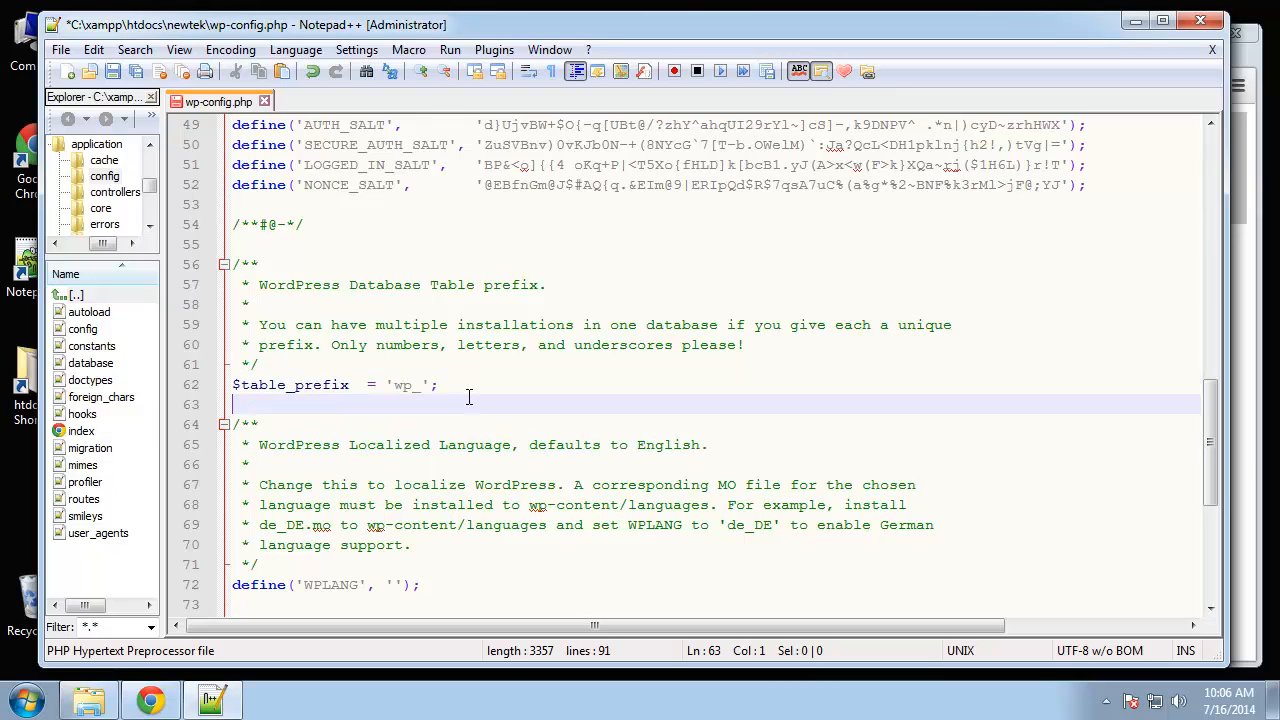
pyautogui.scroll(-3, 472, 421)
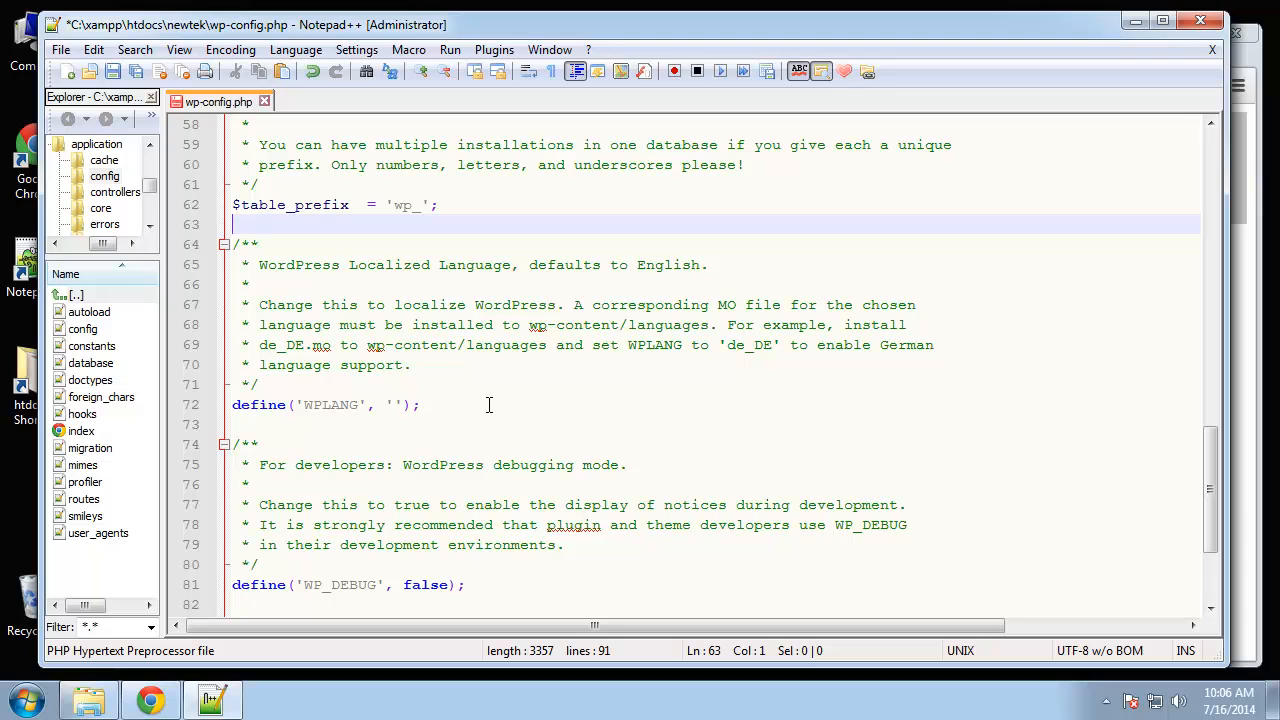
pyautogui.scroll(-3, 490, 415)
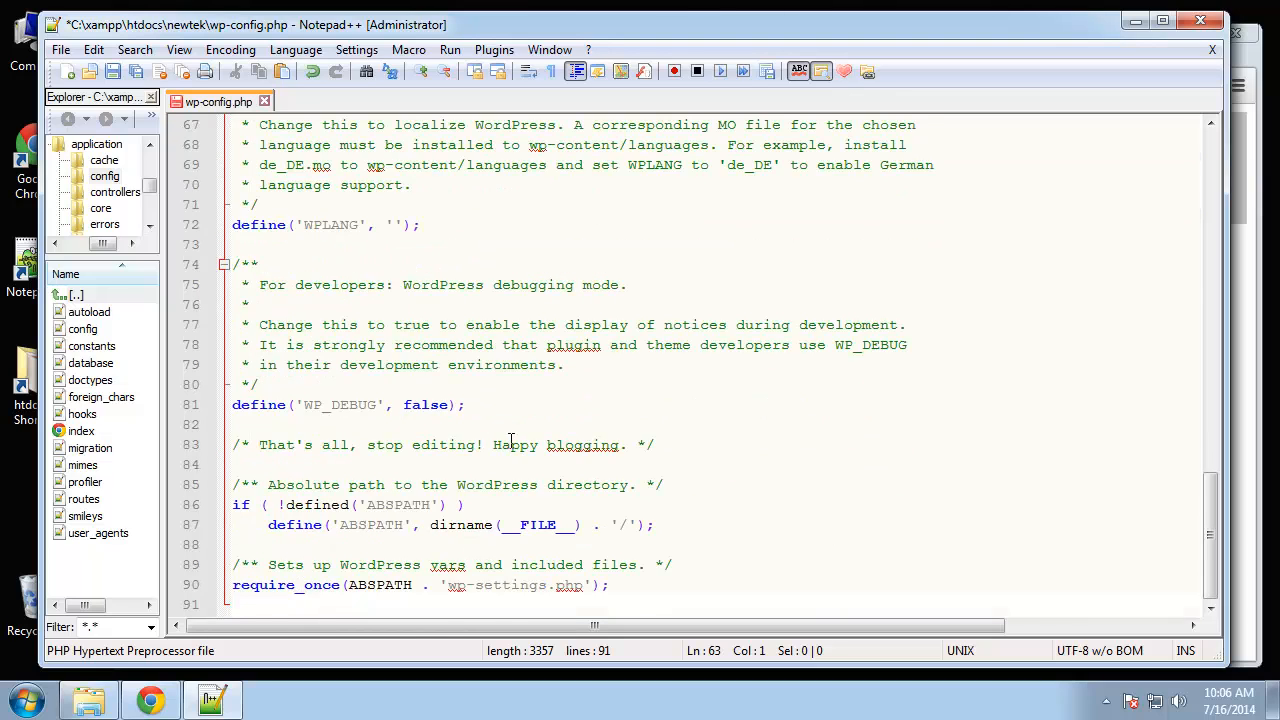
pyautogui.scroll(4, 515, 434)
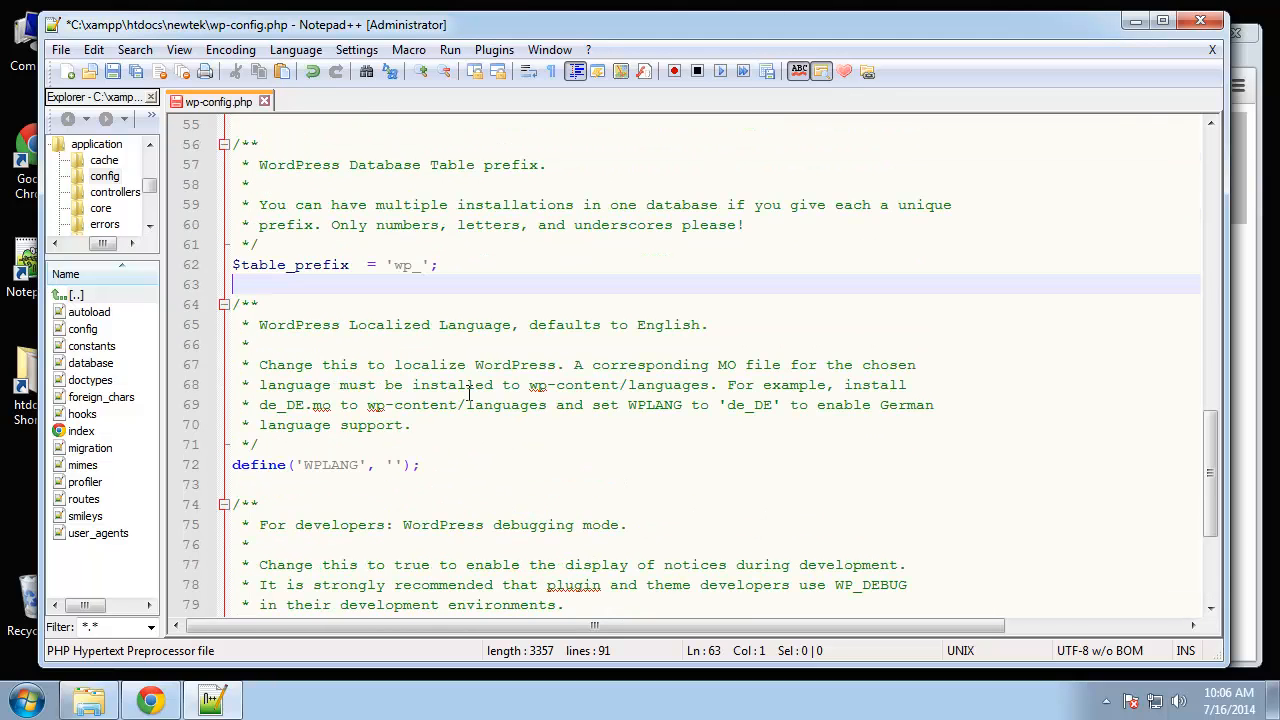
pyautogui.click(689, 261)
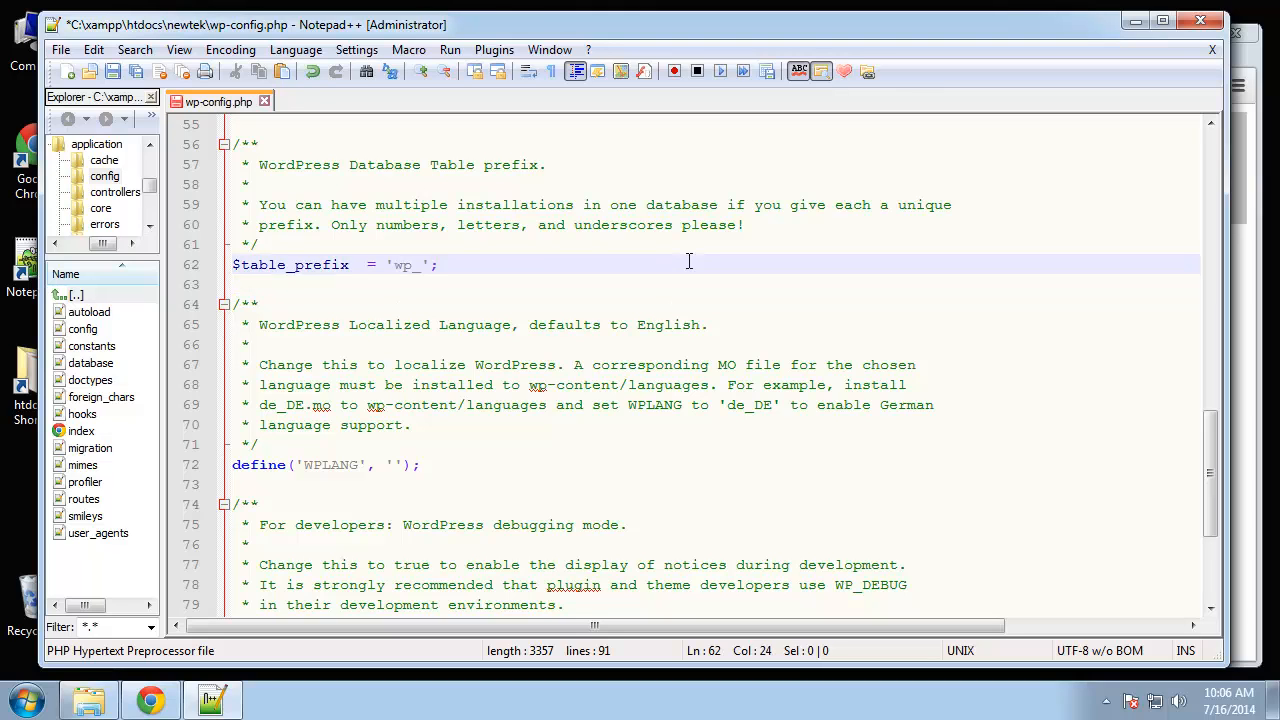
pyautogui.hotkey('ctrl', 's')
# - Load localhost/newtek in Chrome to start the WordPress installer
pyautogui.click(150, 700)
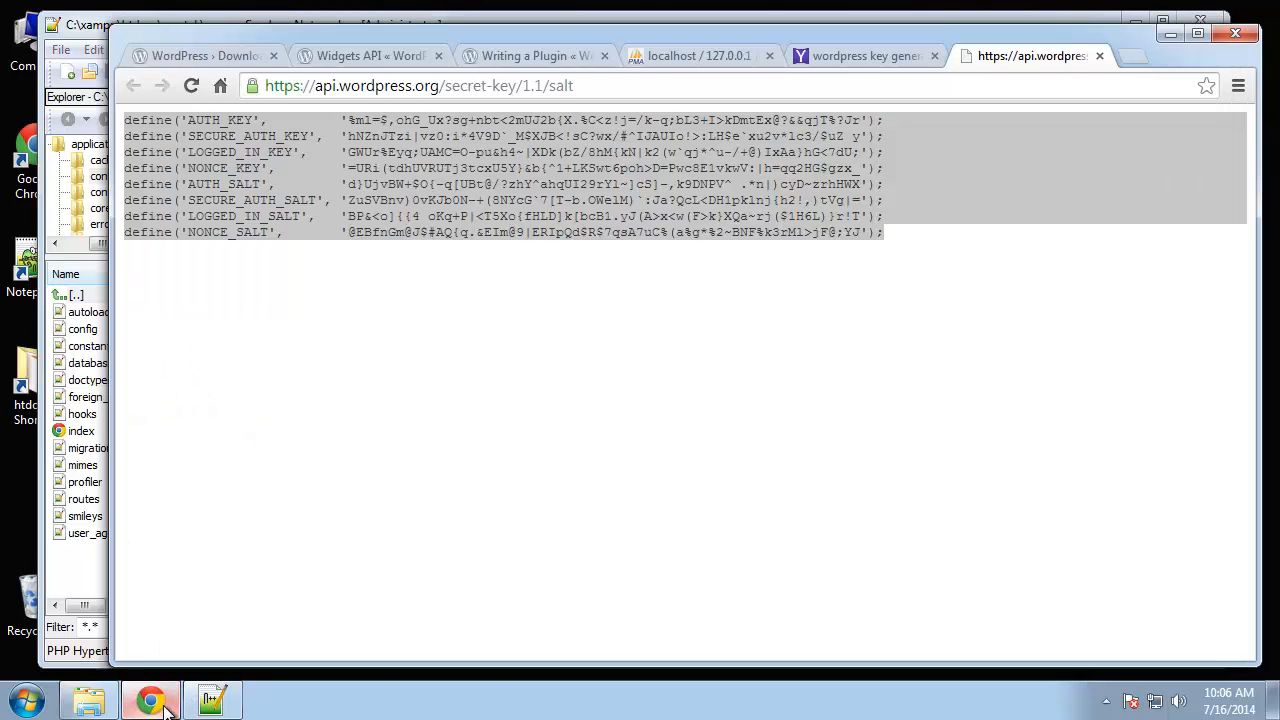
pyautogui.click(643, 299)
pyautogui.moveTo(575, 86); pyautogui.dragTo(264, 86)
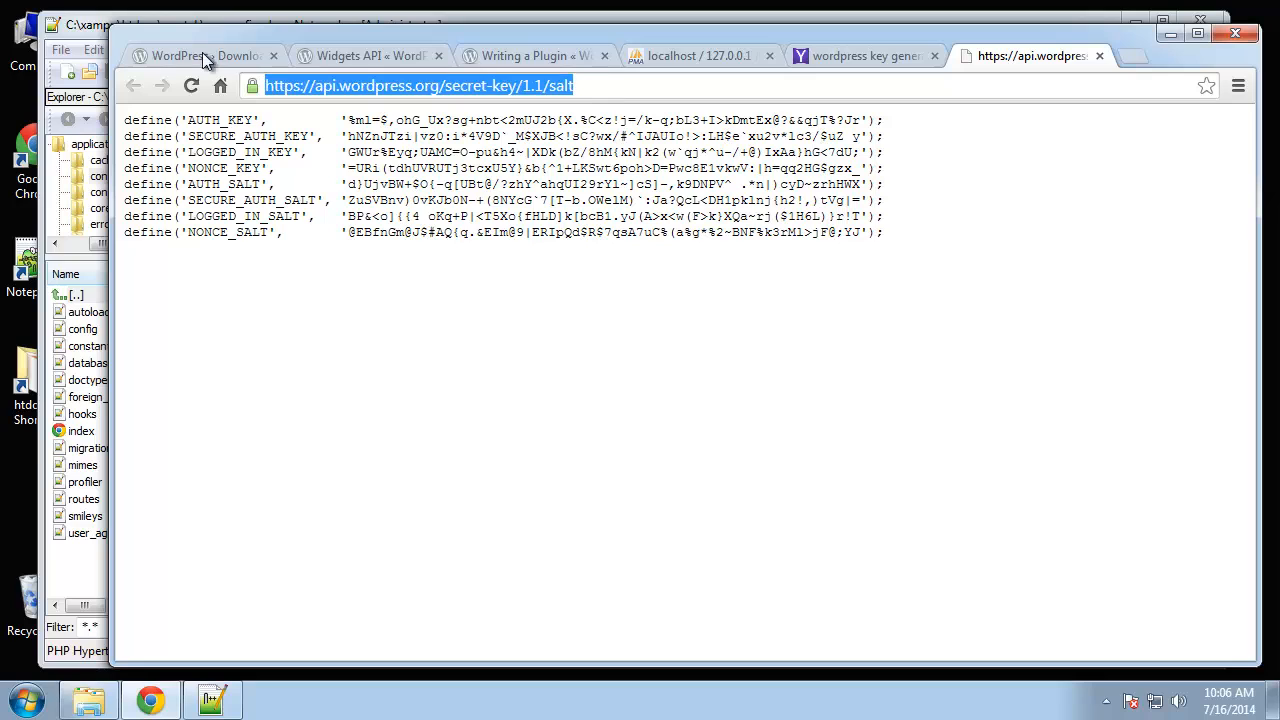
pyautogui.write('localhost')
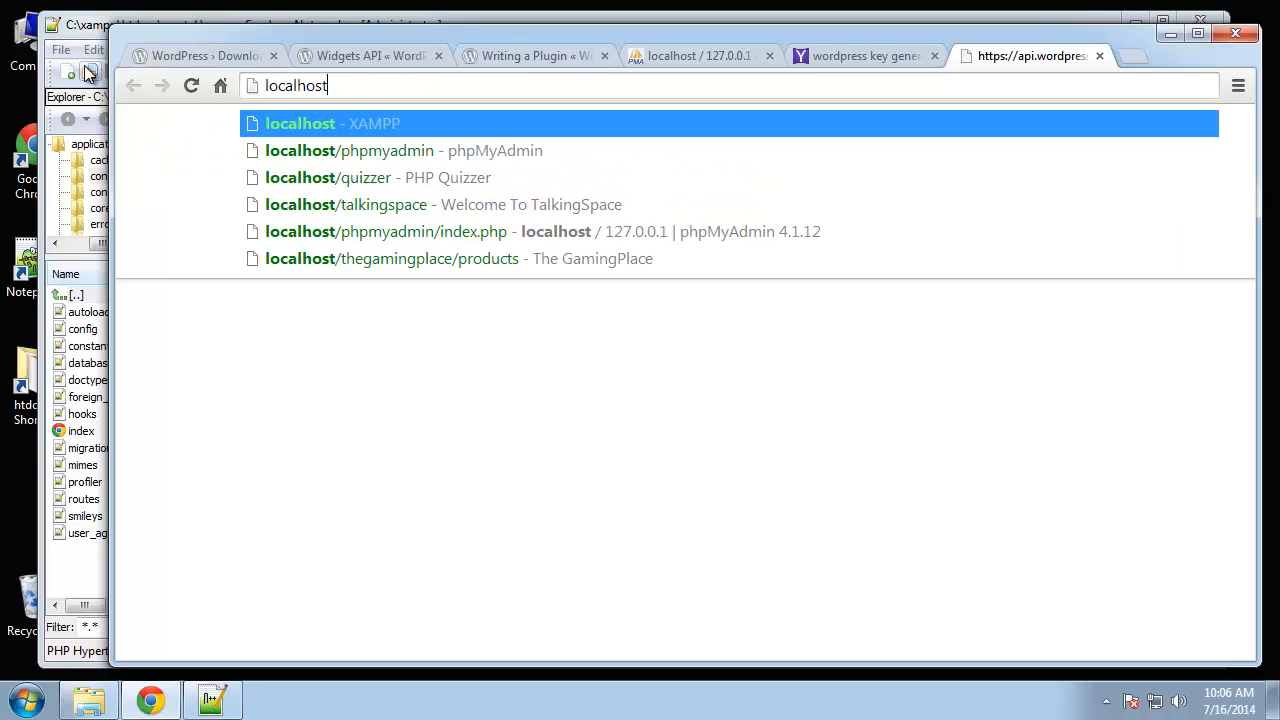
pyautogui.write('/newte')
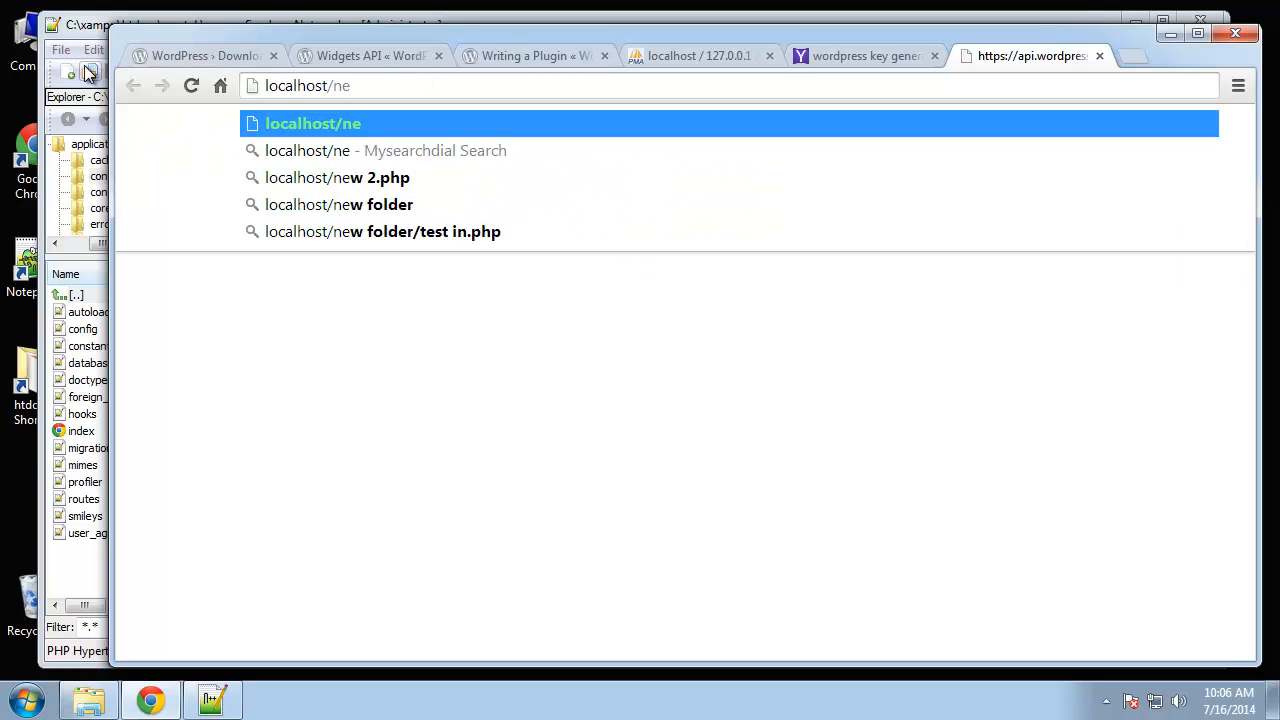
pyautogui.write('k')
pyautogui.press('Return')
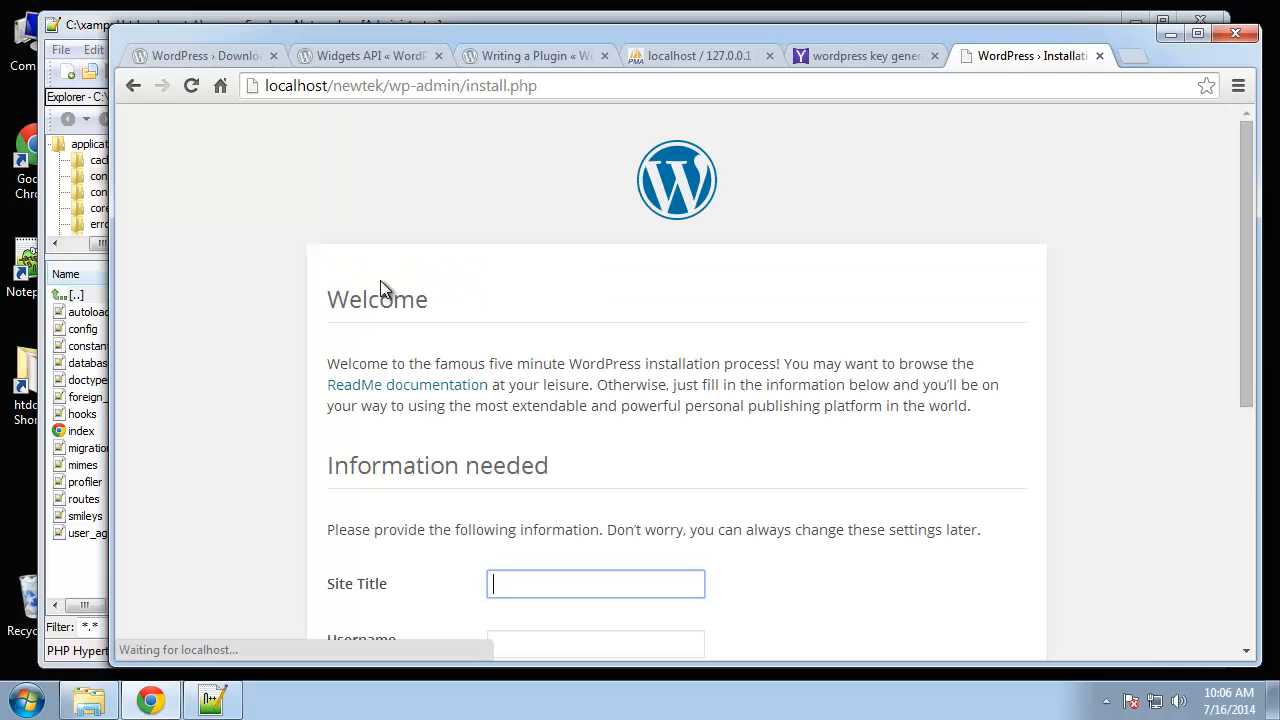
# - Enter site title Newtek, username admin, and the admin password twice
pyautogui.scroll(-4, 242, 211)
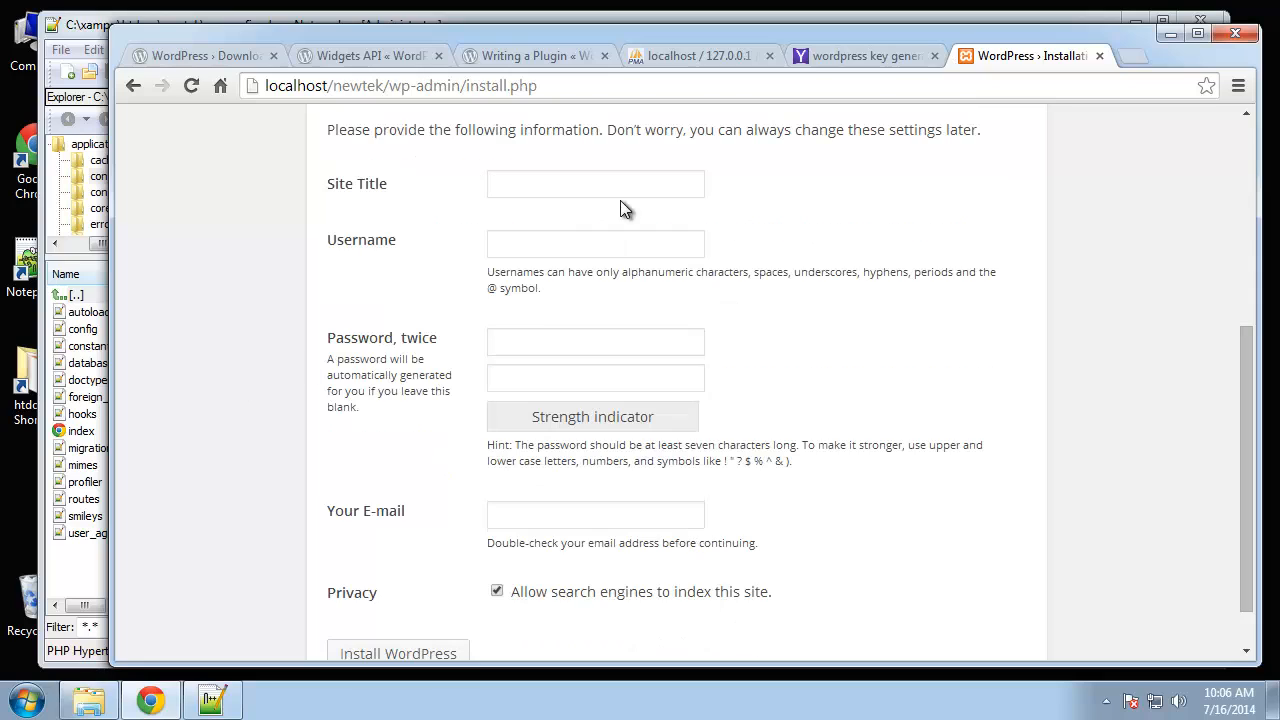
pyautogui.write('Newtek')
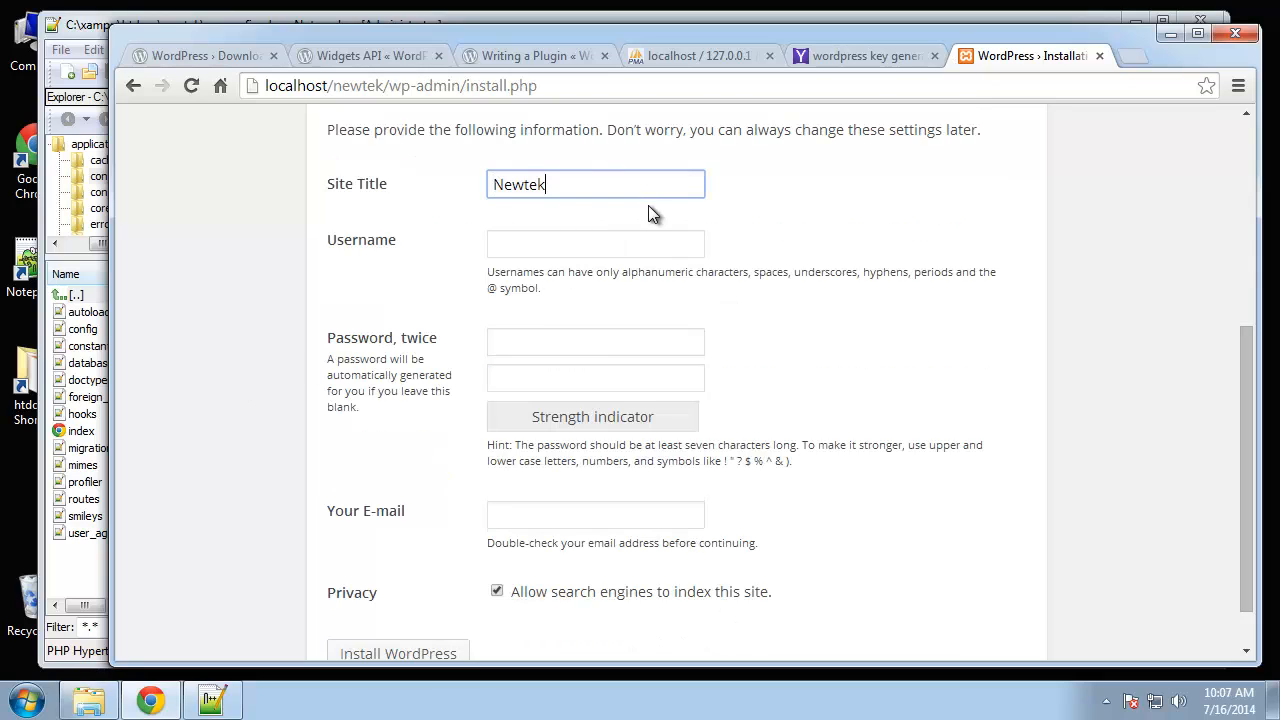
pyautogui.press('Tab')
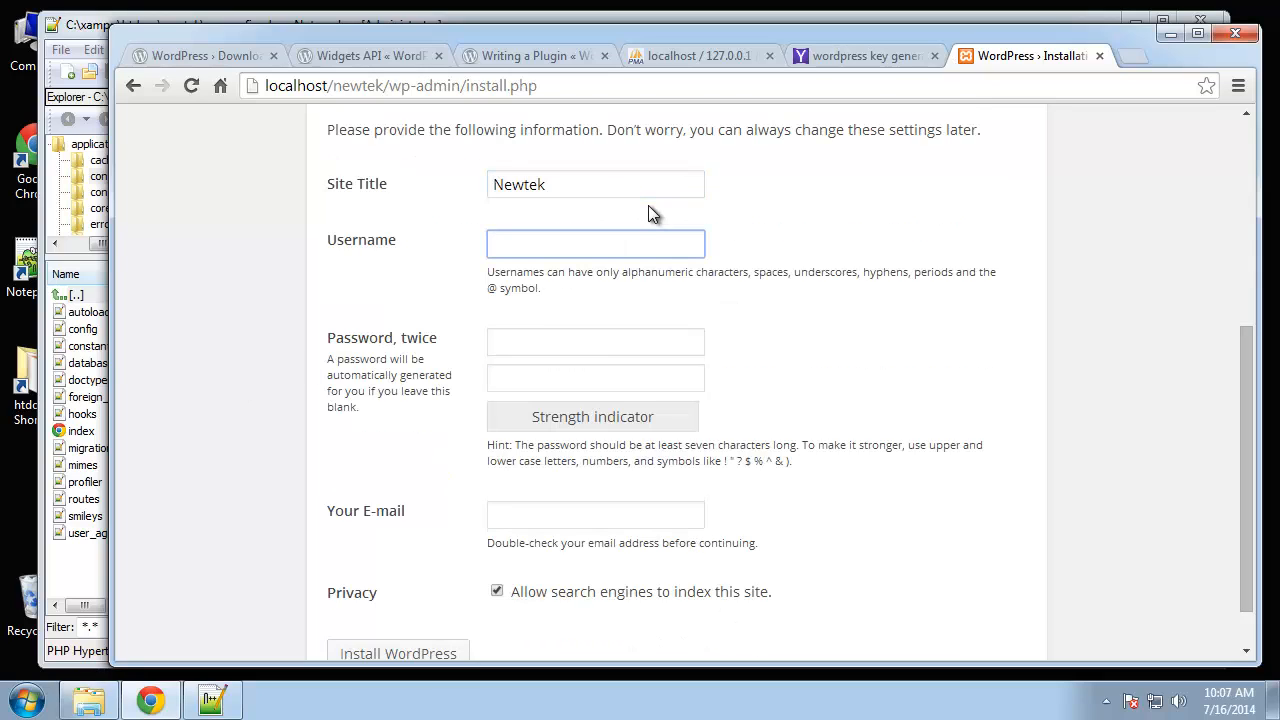
pyautogui.write('admin')
pyautogui.press('Tab')
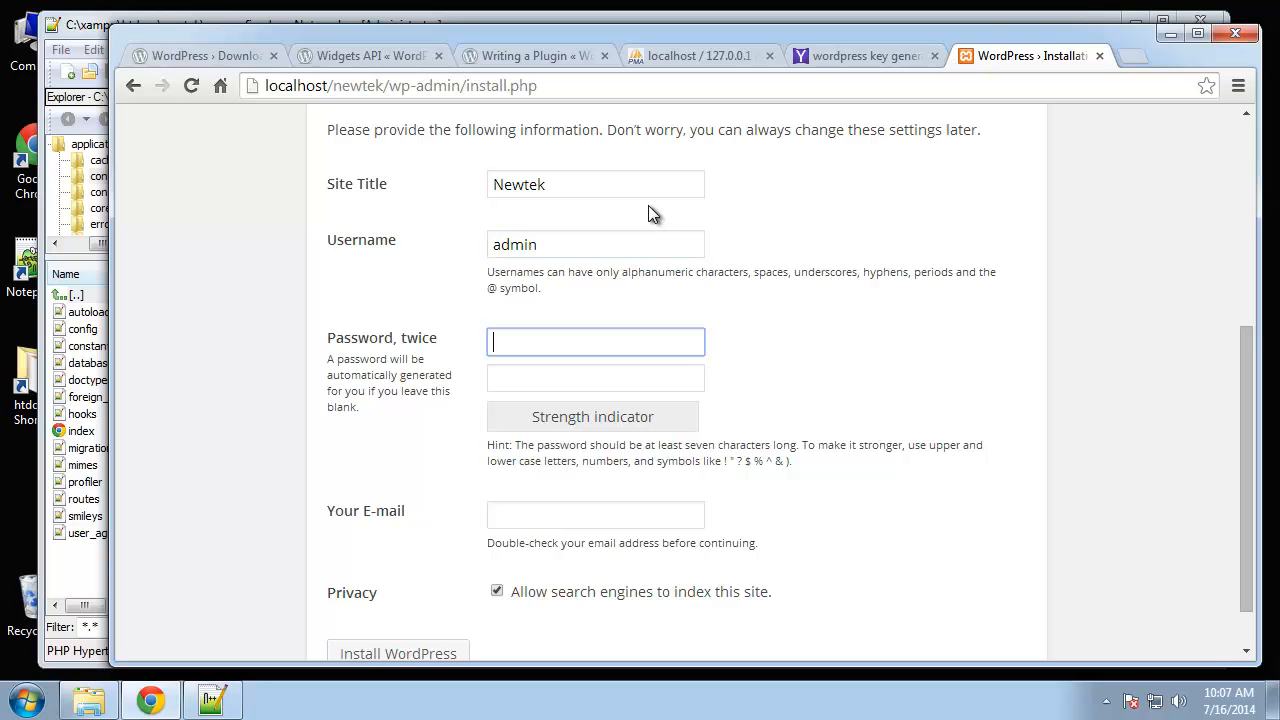
pyautogui.write('password')
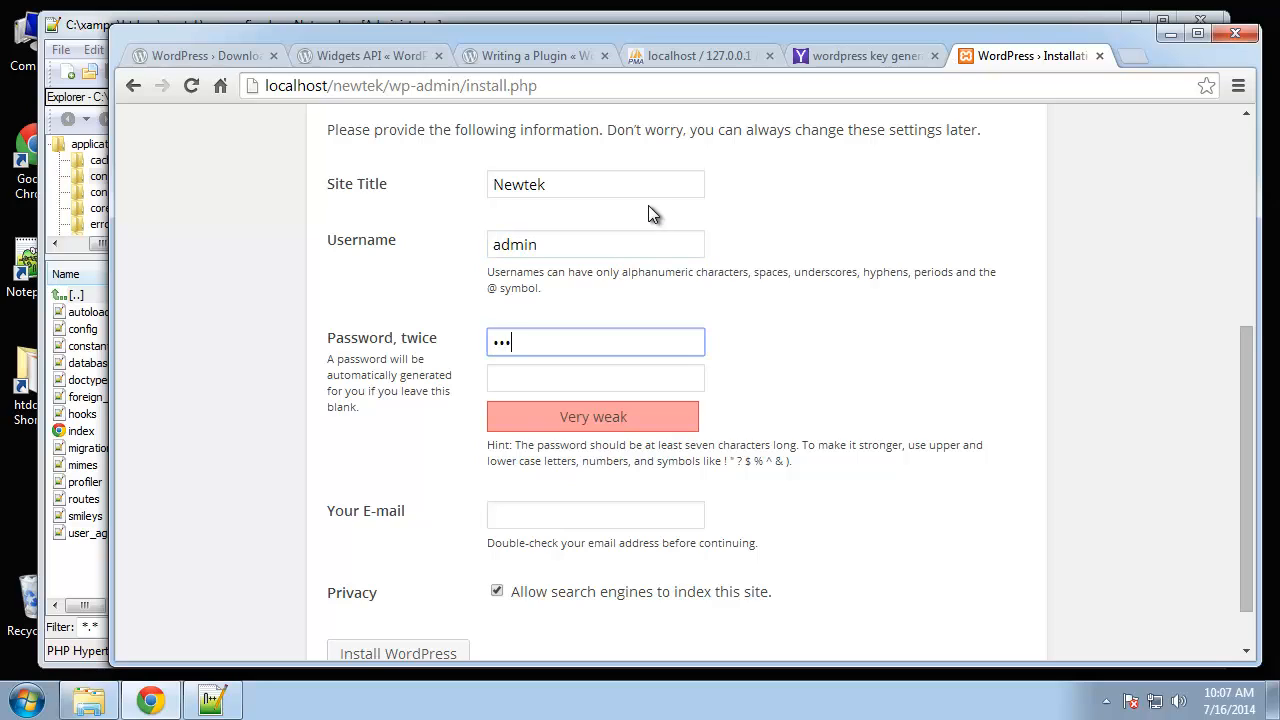
pyautogui.click(590, 375)
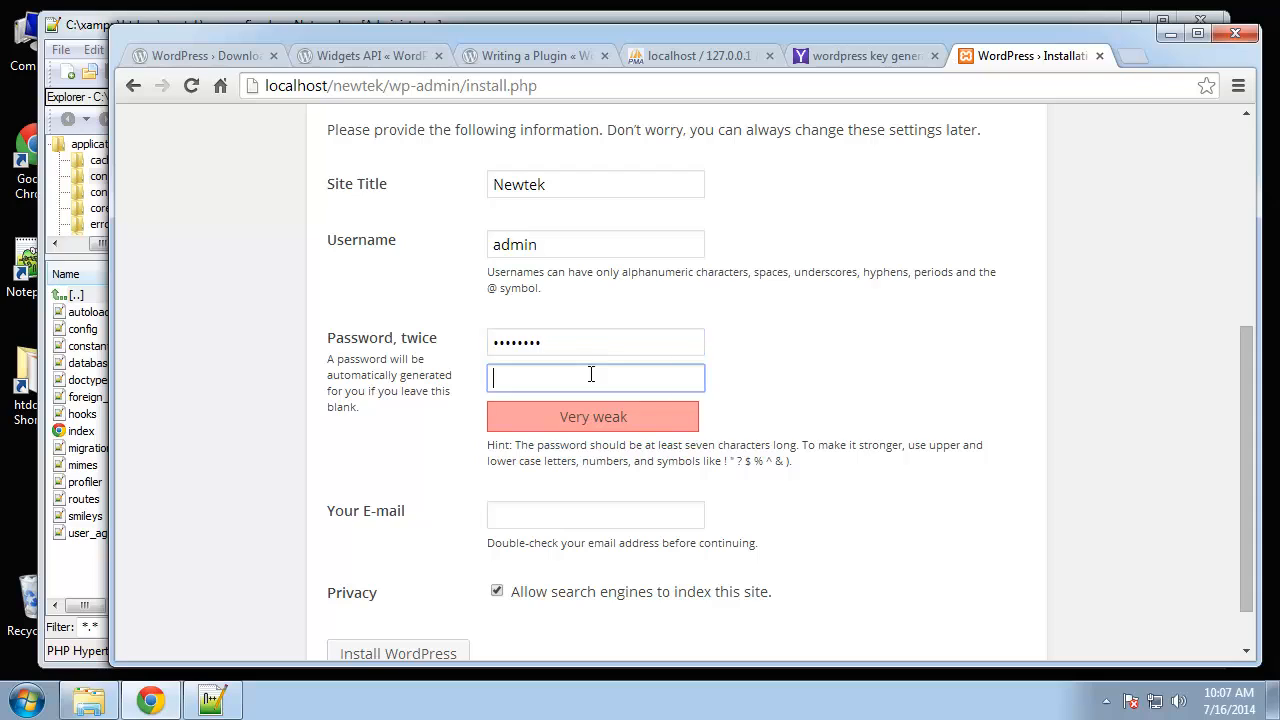
pyautogui.write('password')
# - Fill in the admin e-mail, turn off search engine indexing, and run the installation
pyautogui.scroll(-1, 843, 383)
pyautogui.click(571, 462)
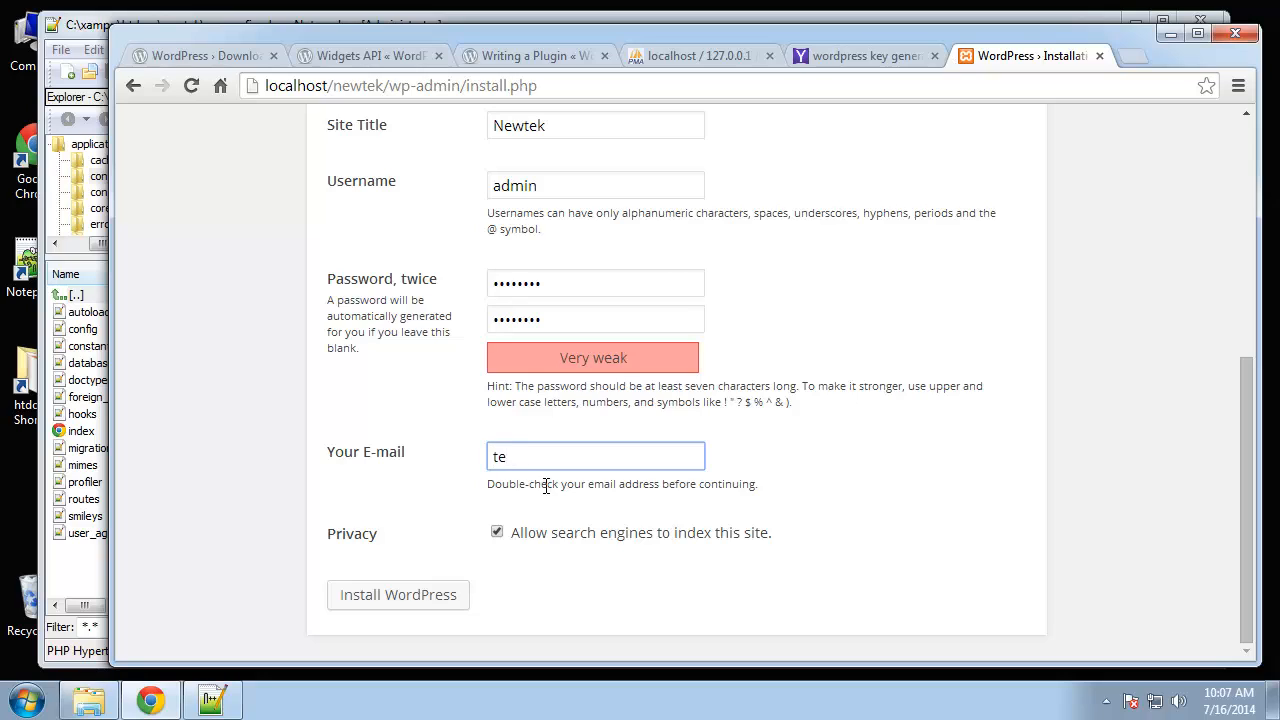
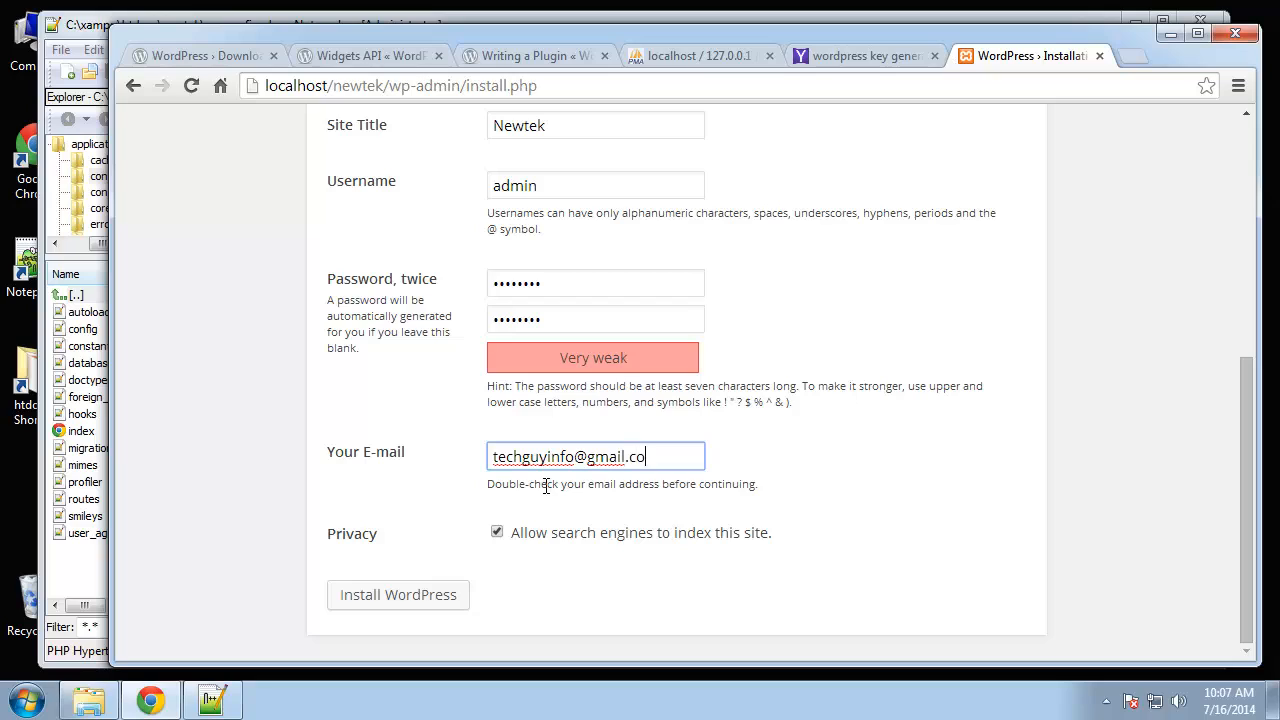
pyautogui.click(400, 541)
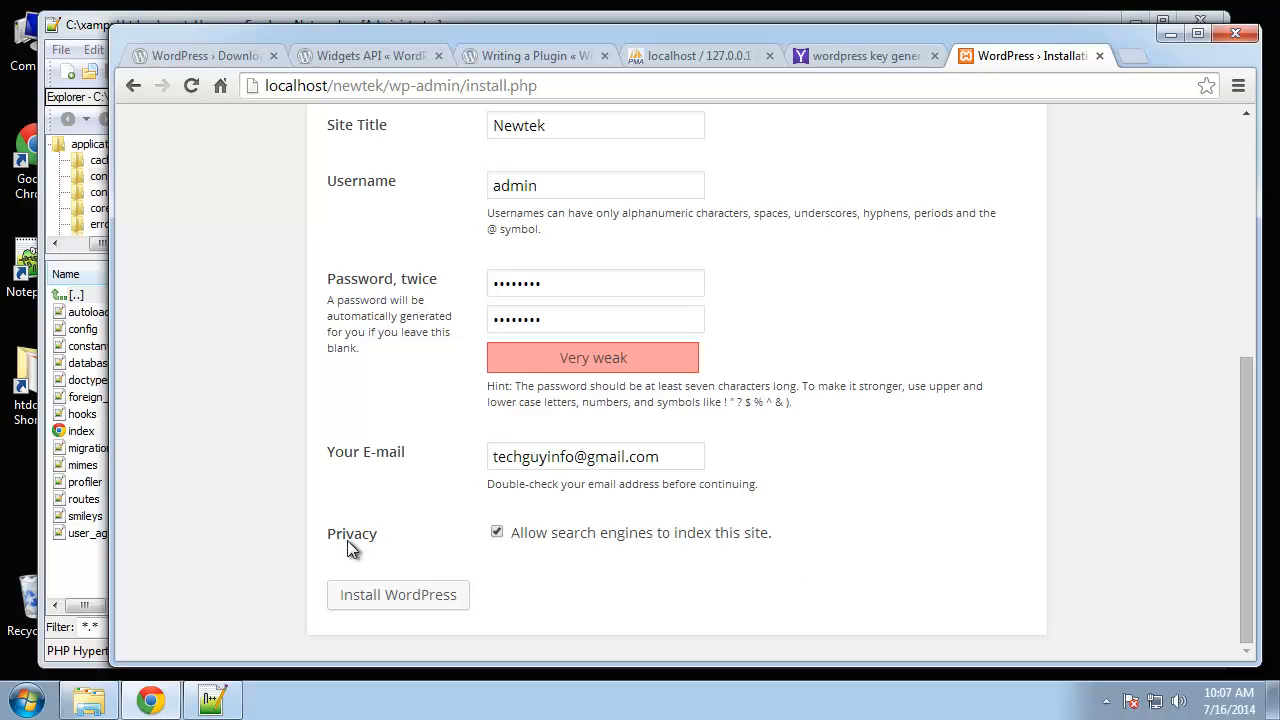
pyautogui.click(499, 533)
pyautogui.click(371, 600)
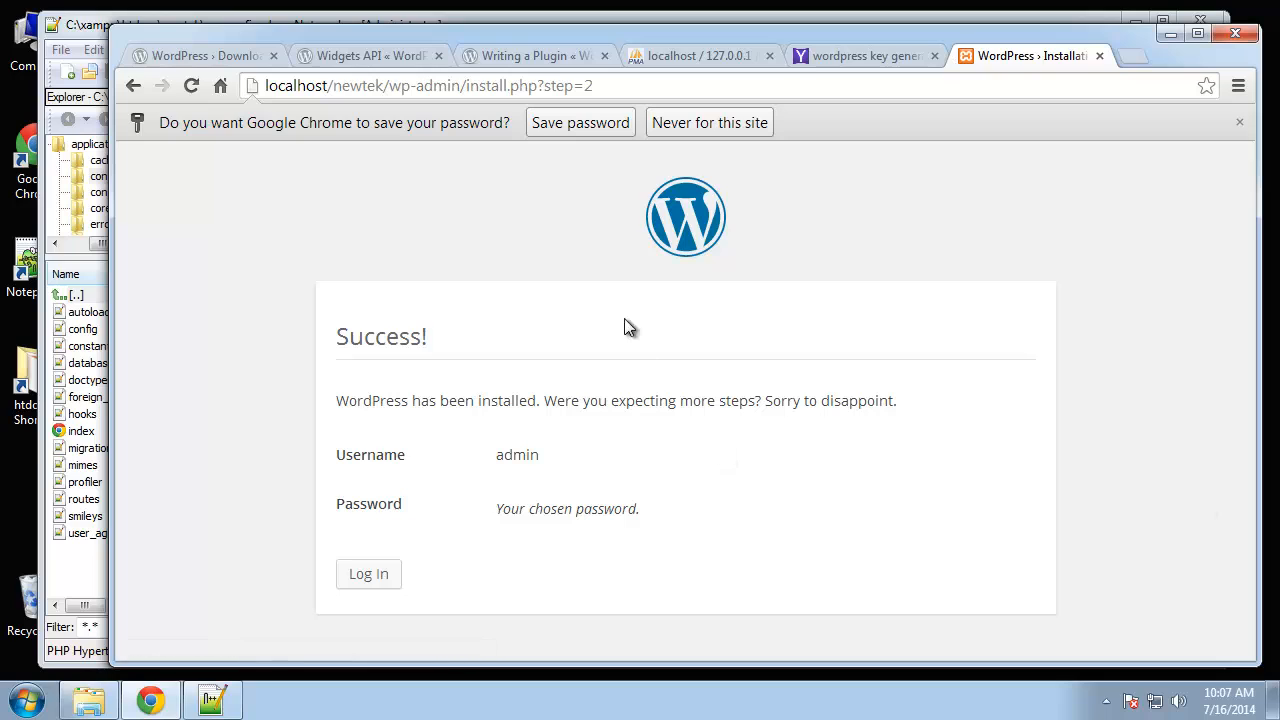
# - Log in to WordPress as admin with the account password and dismiss the save-password prompt
pyautogui.click(366, 578)
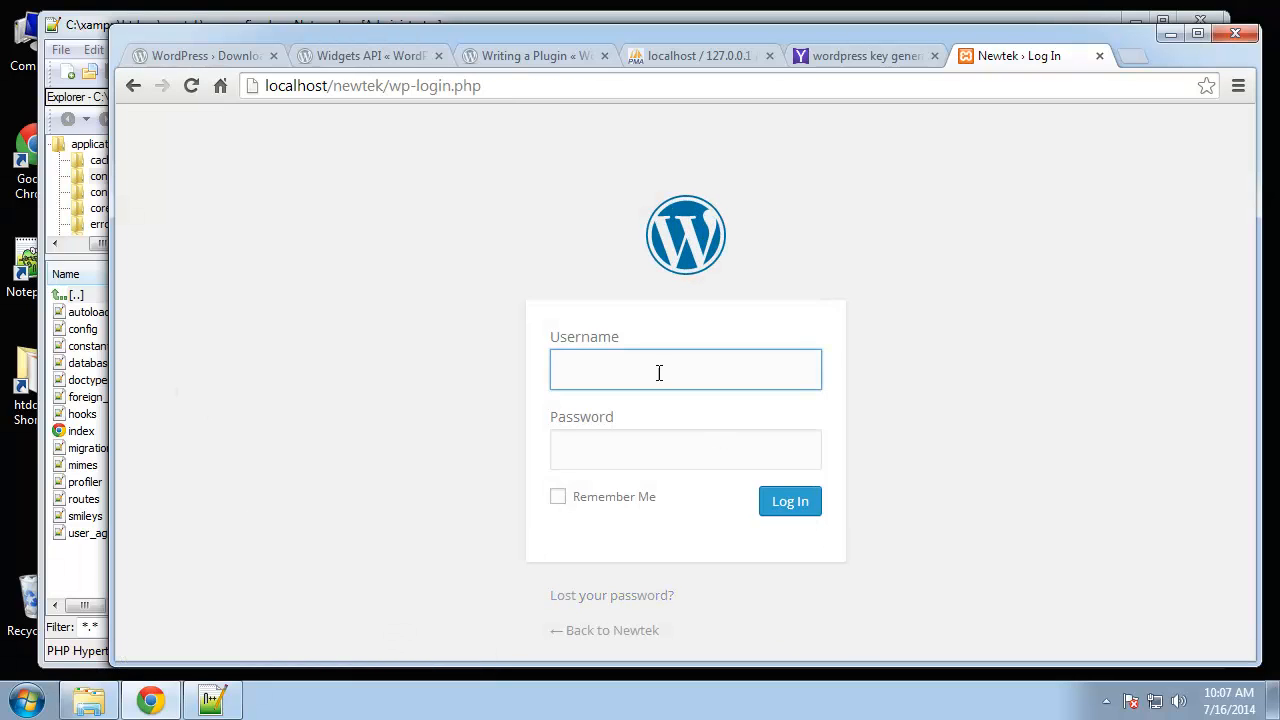
pyautogui.write('admin')
pyautogui.press('Tab')
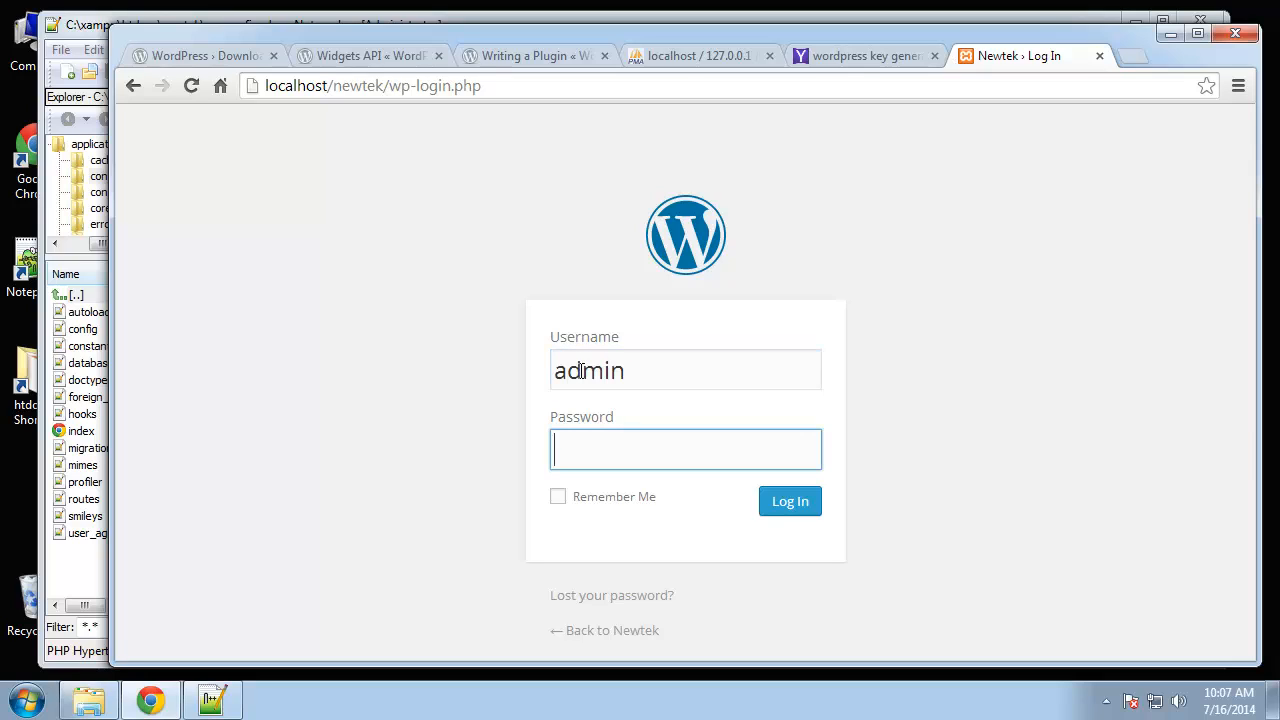
pyautogui.write('password')
pyautogui.click(786, 503)
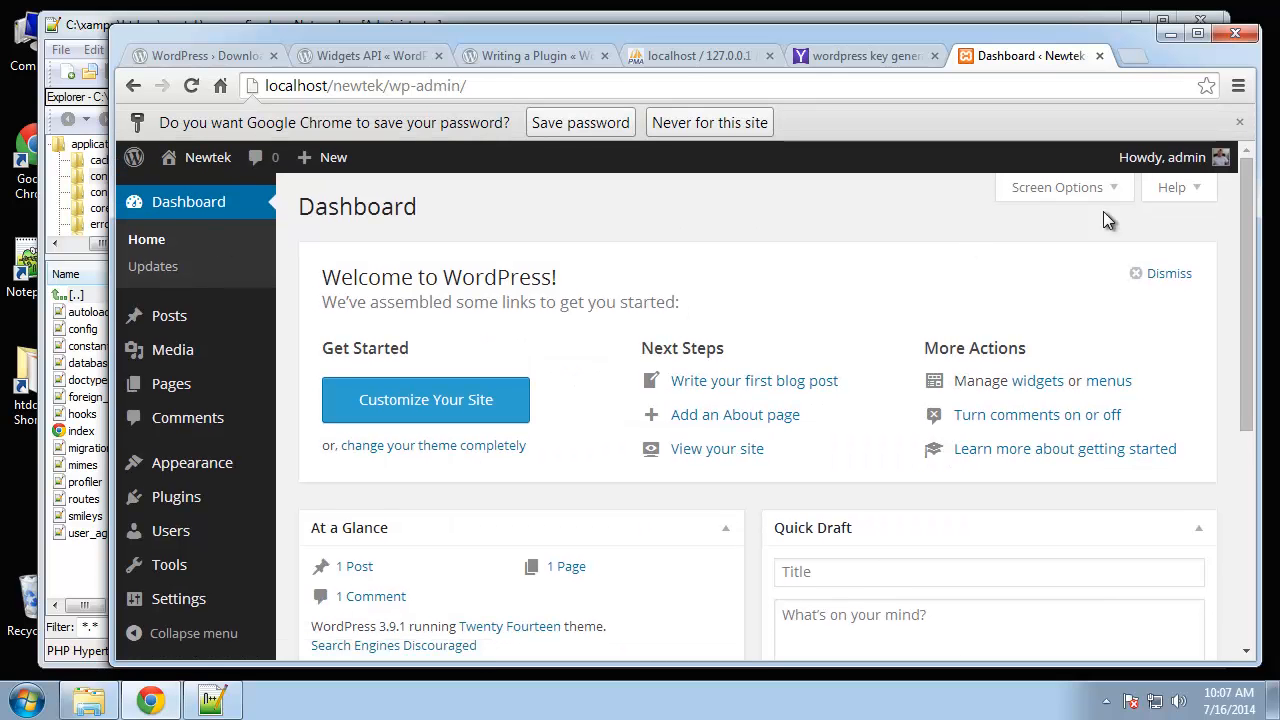
pyautogui.click(1239, 122)
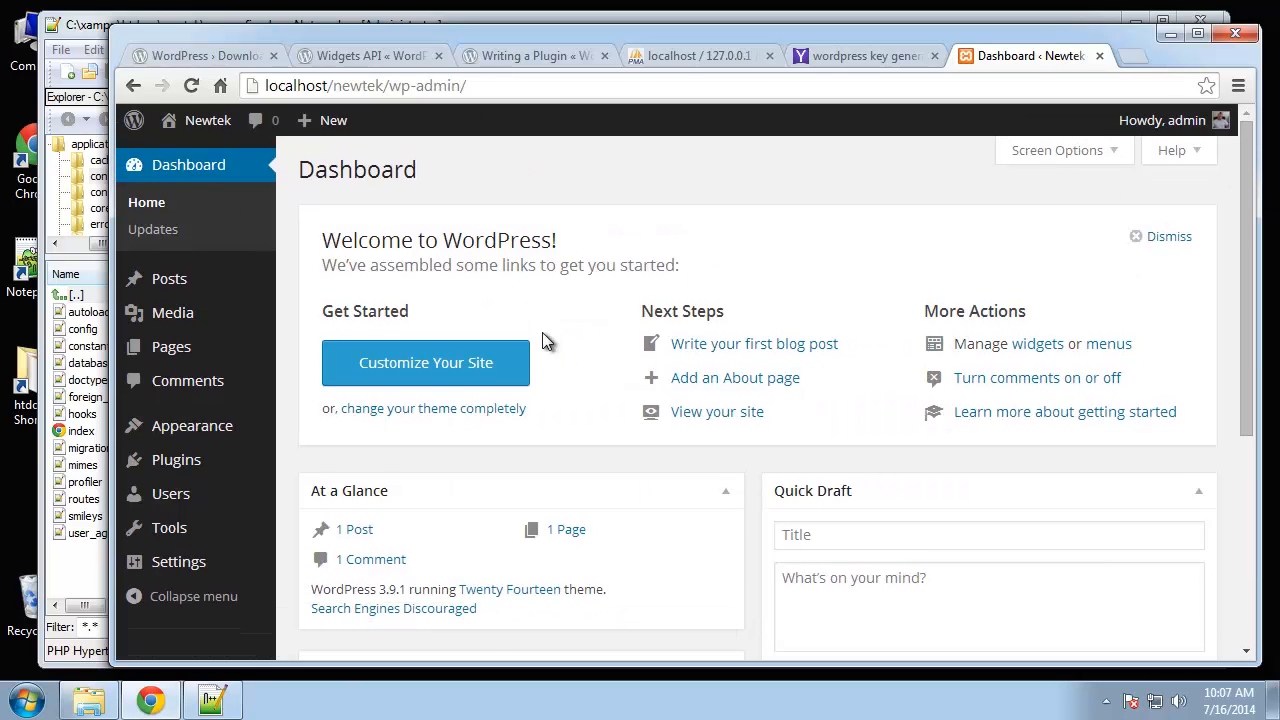
# - Open the Newtek front page in a new tab to view the Hello World post
pyautogui.rightClick(207, 121)
pyautogui.click(225, 130)
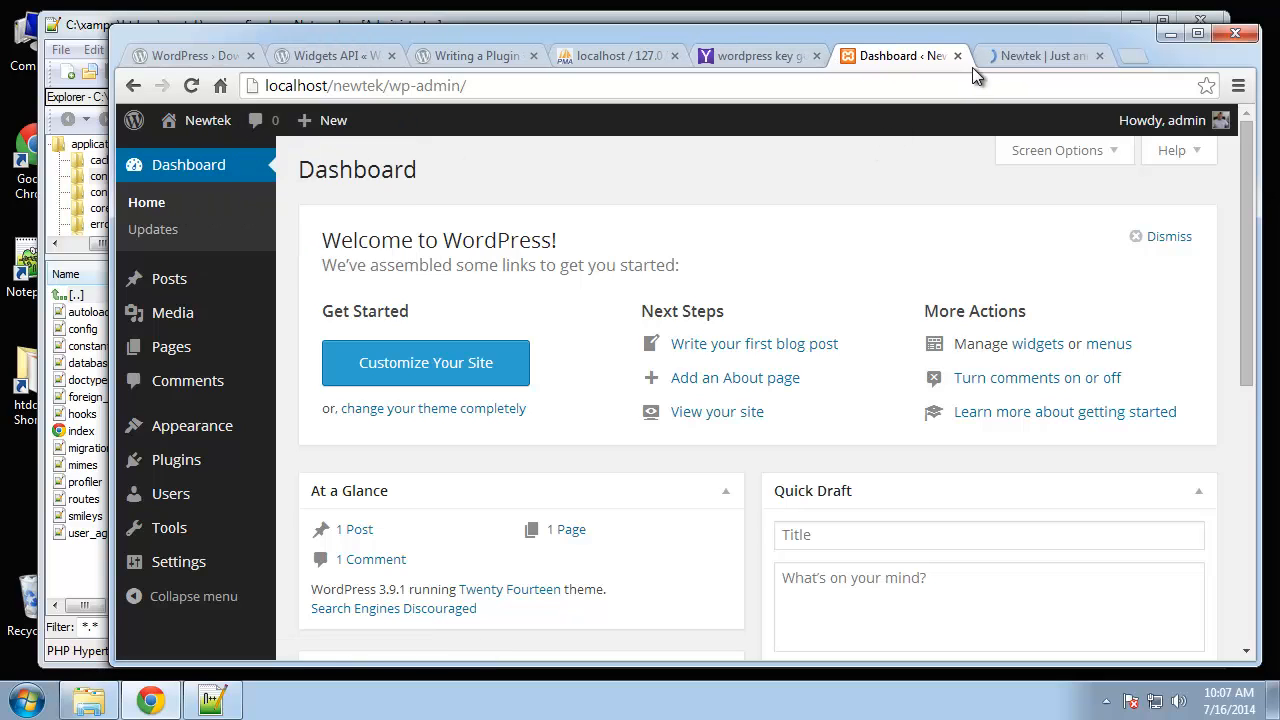
pyautogui.click(1040, 56)
pyautogui.scroll(-3, 329, 555)
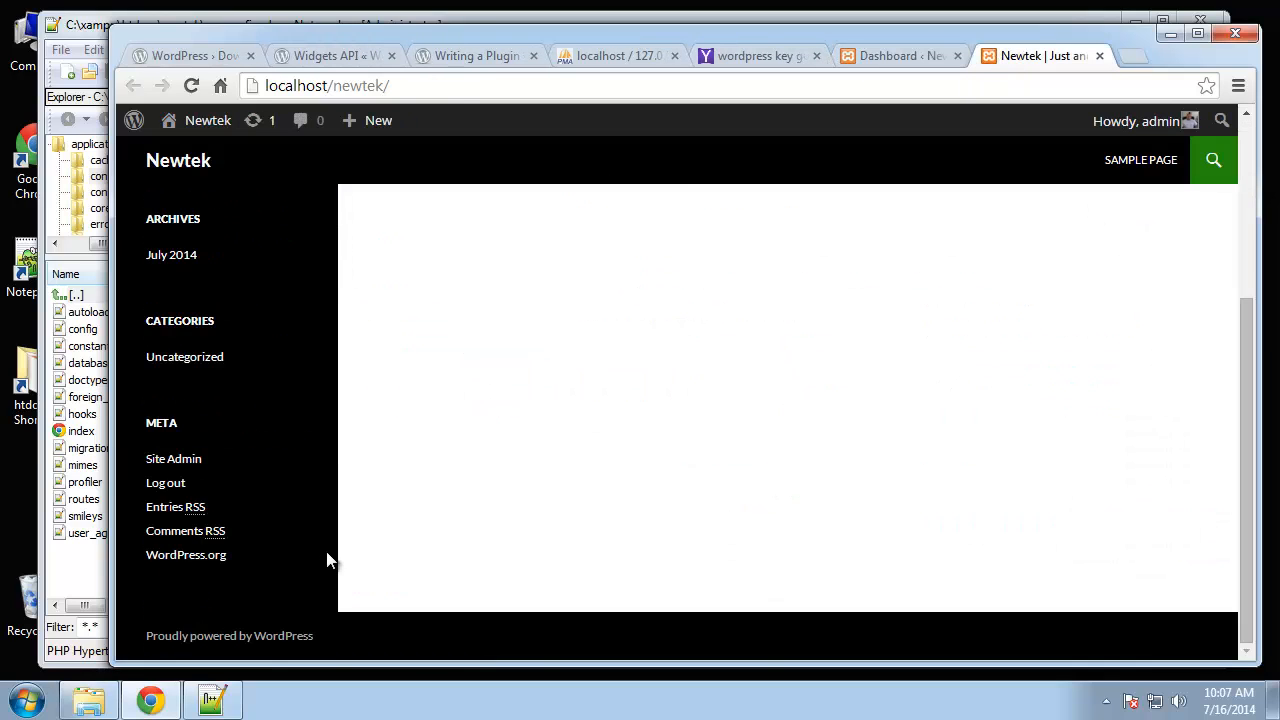
pyautogui.scroll(3, 341, 515)
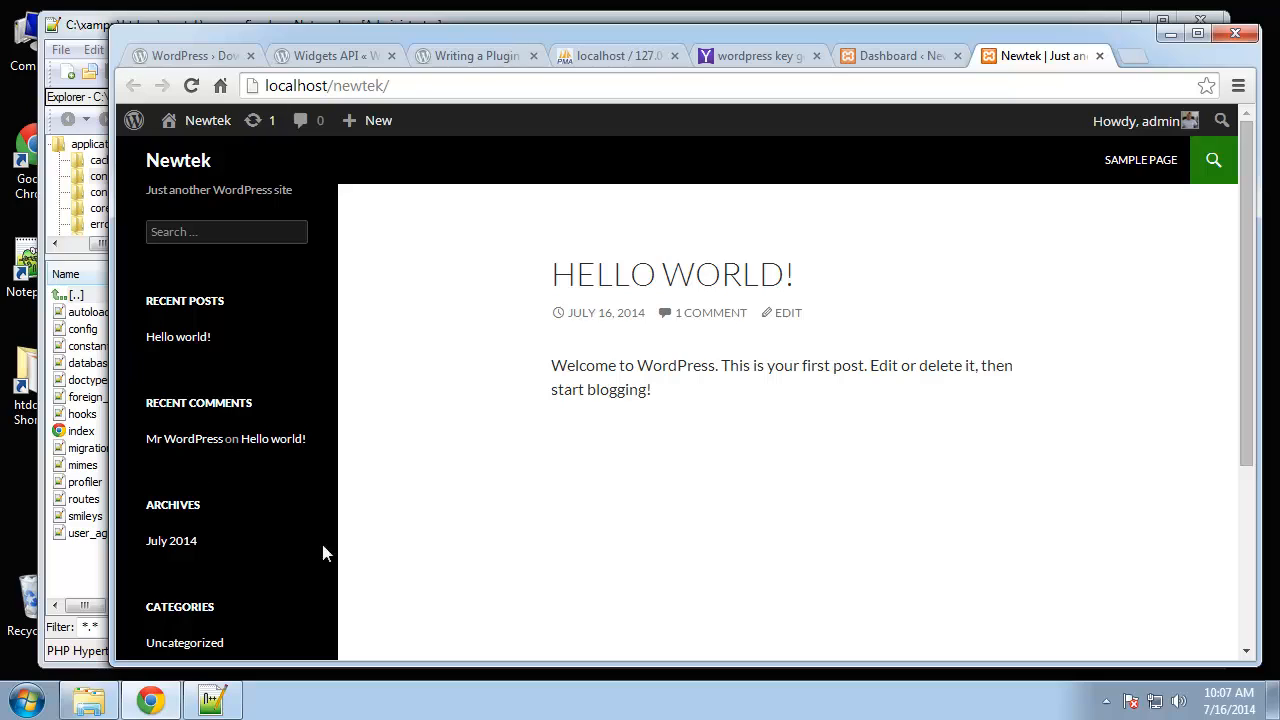